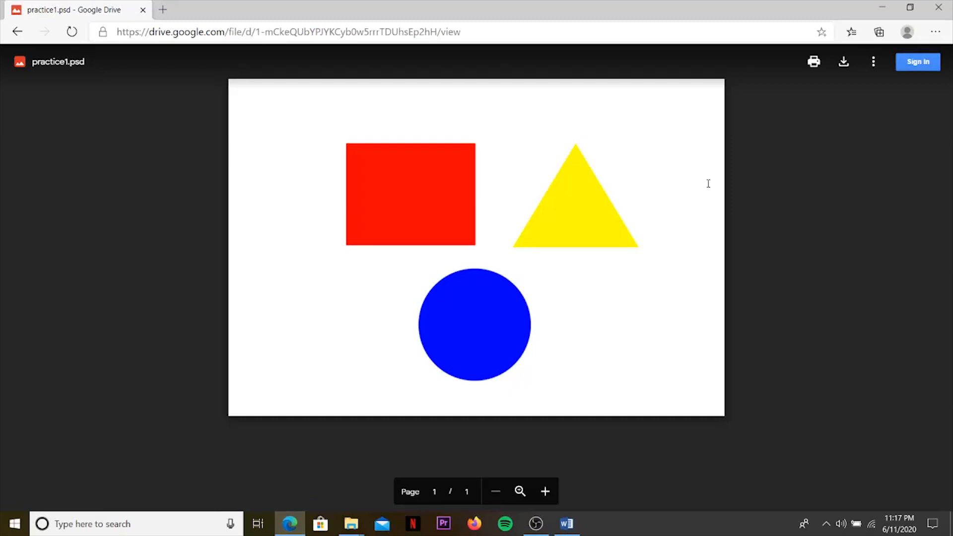
Download practice1.psd from the shared Google Drive page.
click(843, 62)
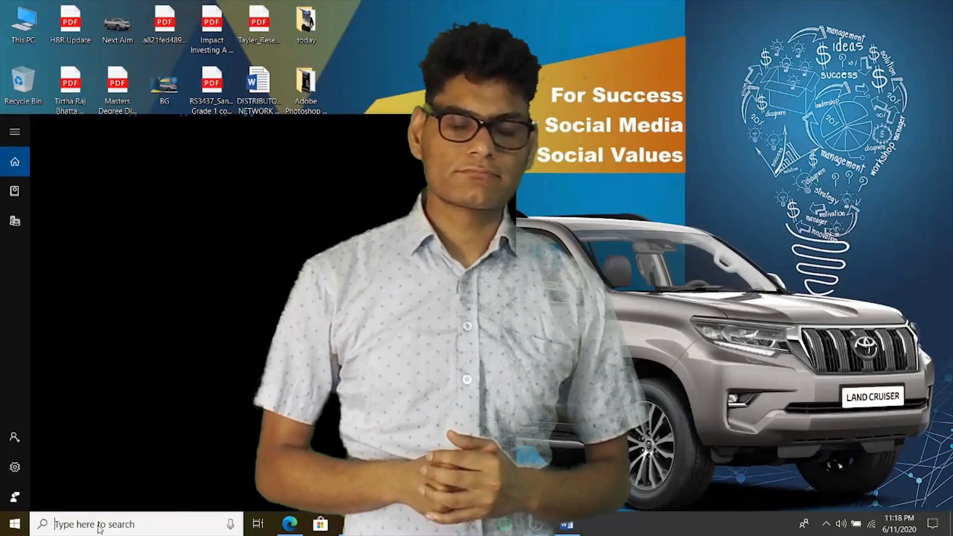
Launch Adobe Photoshop CS6 (64 Bit) and open the downloaded practice1.psd file.
text(pho)
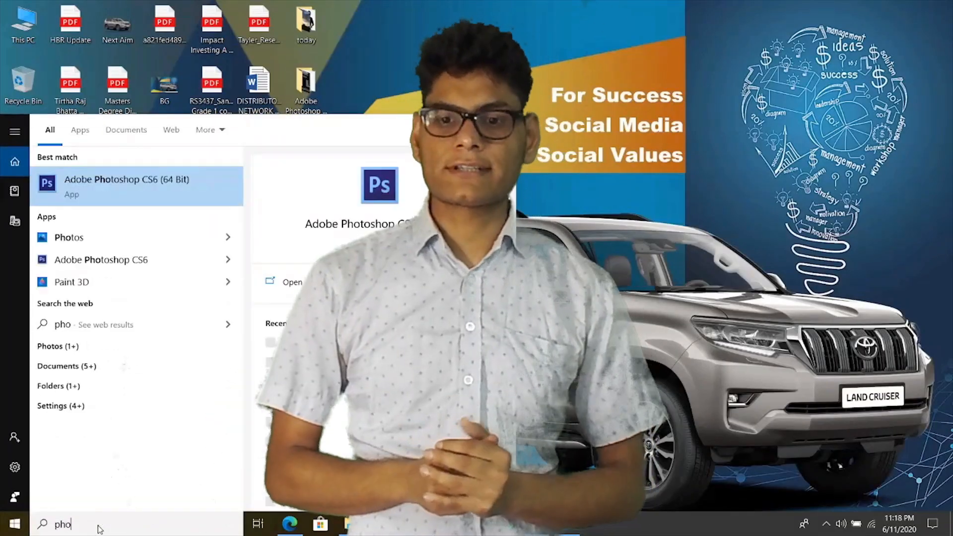
click(119, 181)
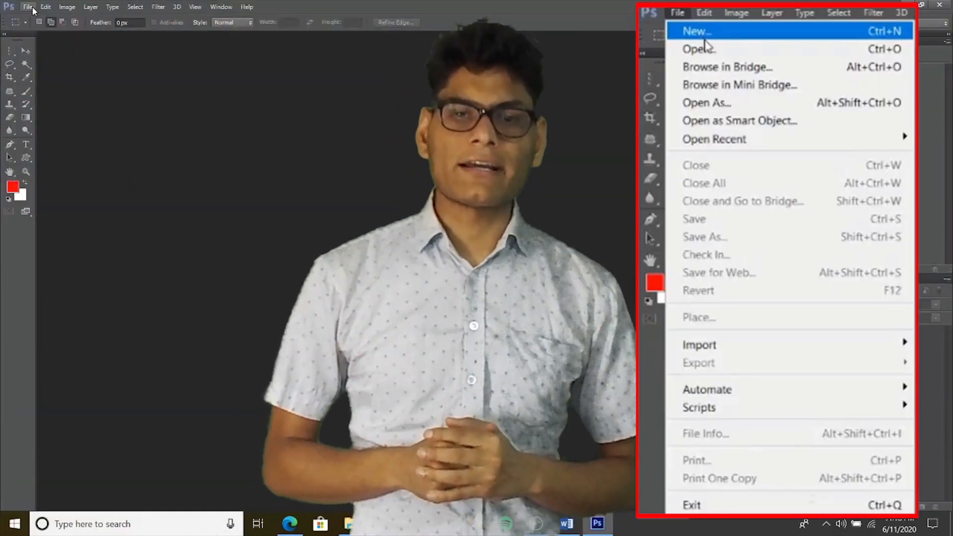
click(33, 7)
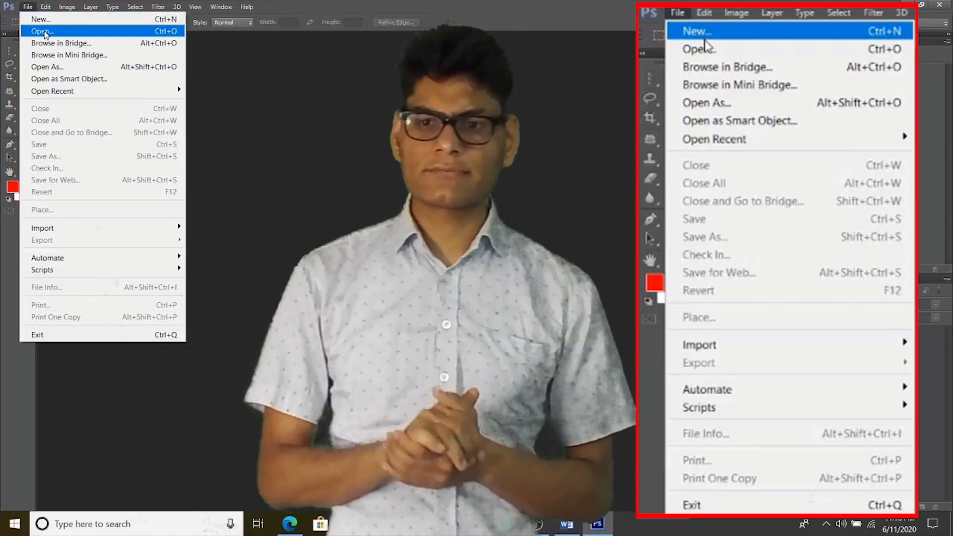
click(43, 31)
scroll(638, 238, down, 2)
scroll(627, 213, up, 4)
scroll(638, 212, down, 2)
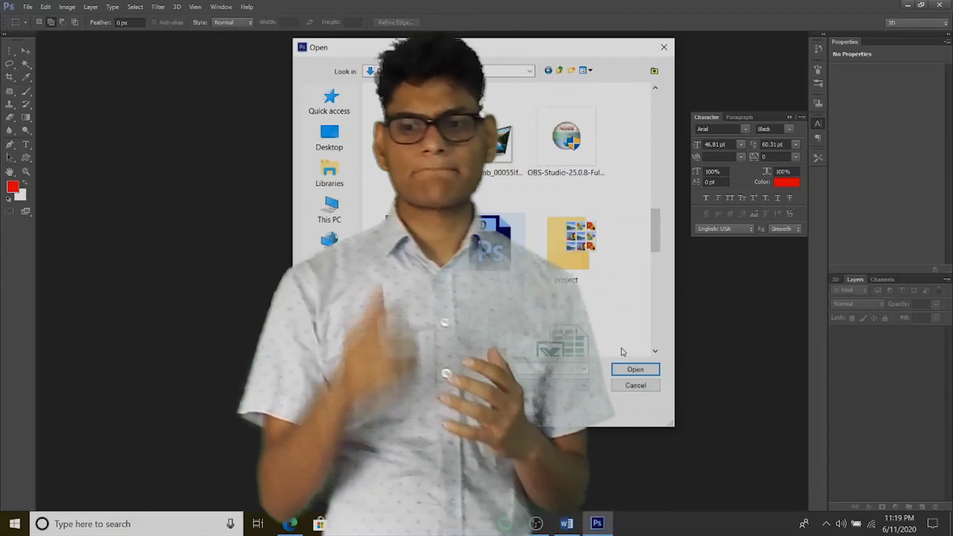
click(635, 369)
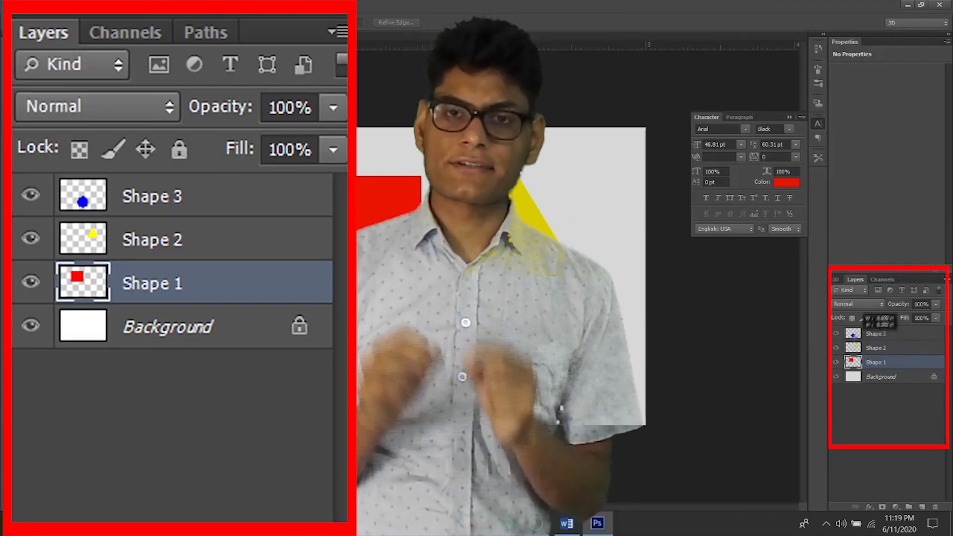
Activate the Shape 3, Shape 2 and Shape 1 layers one after another in the layer list.
drag(854, 337, 857, 332)
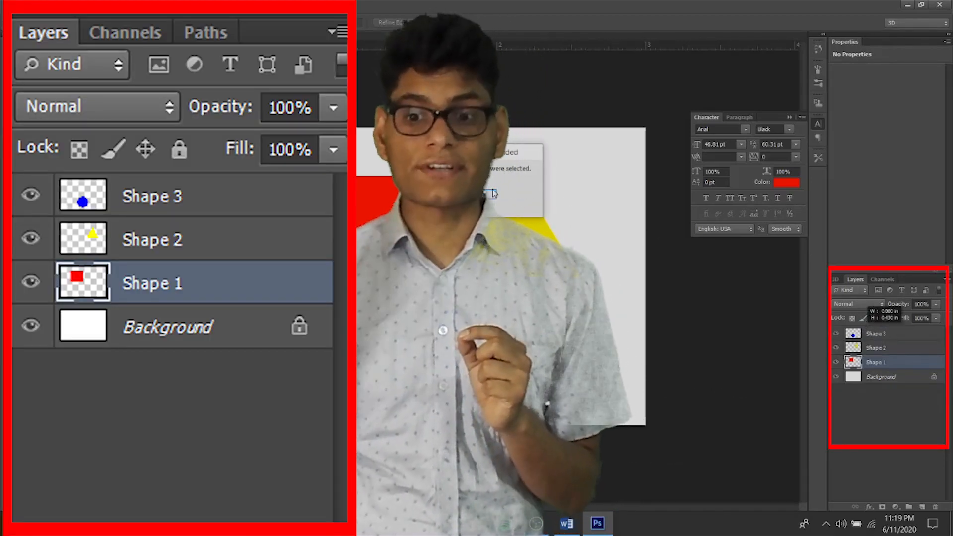
click(493, 193)
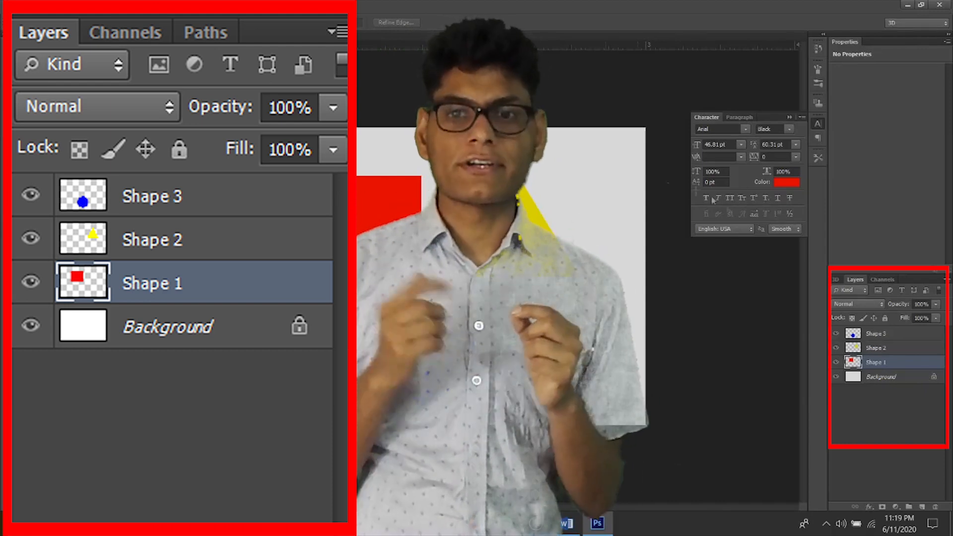
click(859, 333)
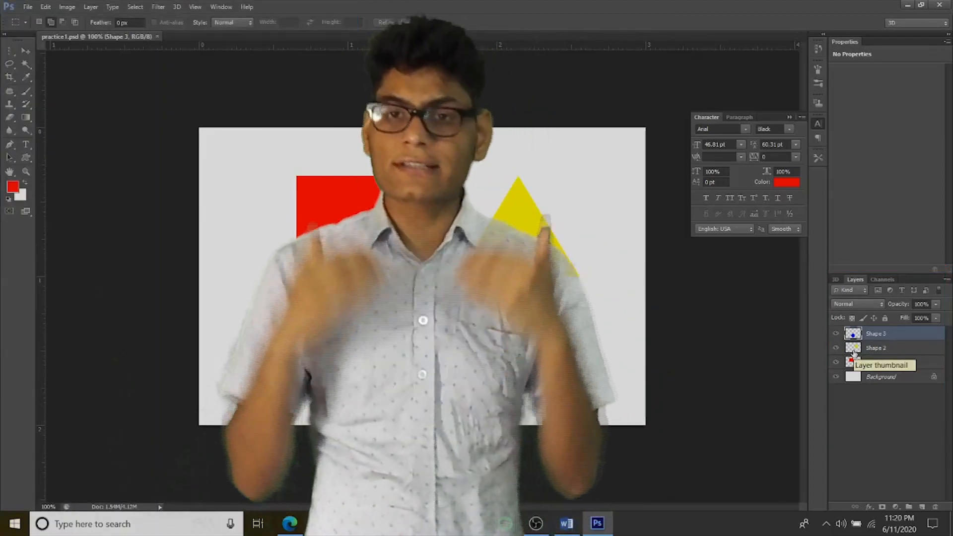
click(853, 350)
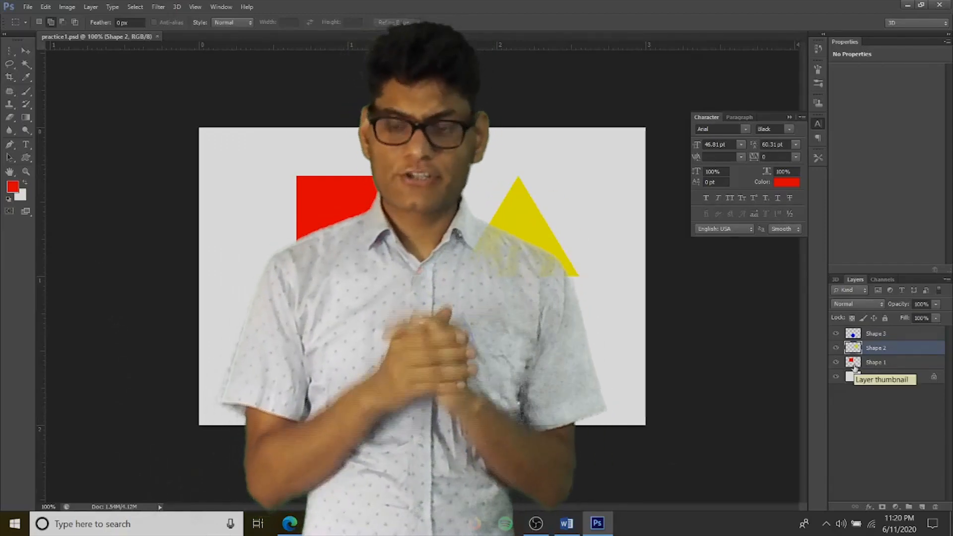
click(853, 365)
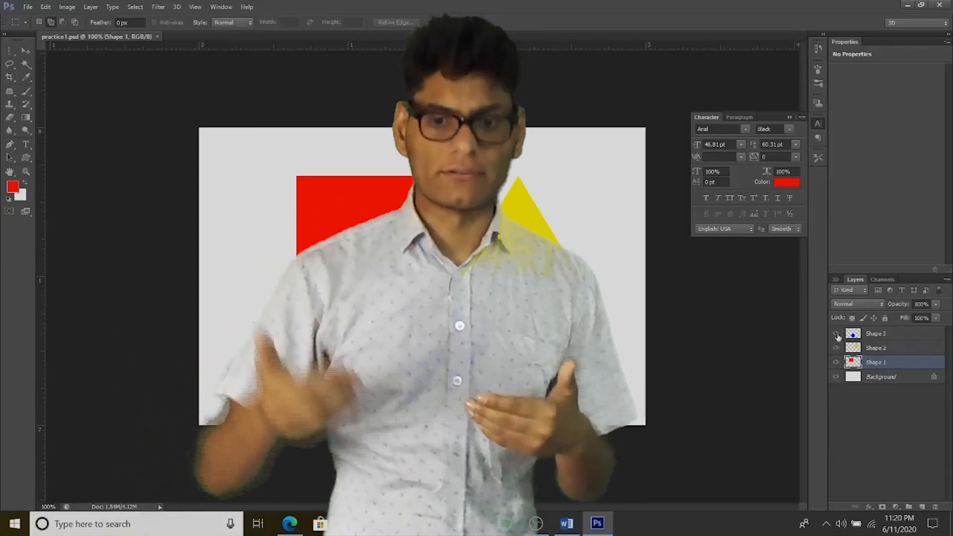
Hide the Shape 3, Shape 2 and Shape 1 layers and make all three visible again.
click(836, 337)
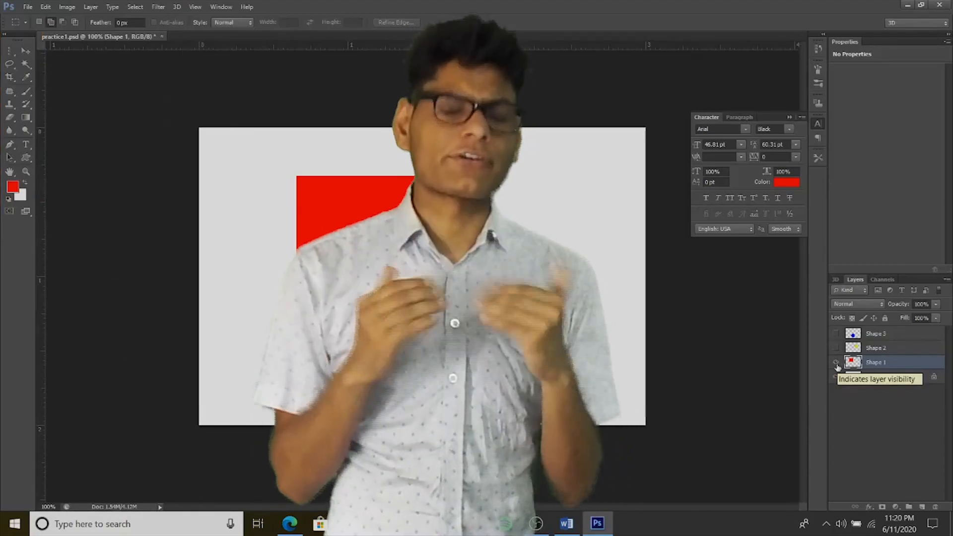
click(837, 364)
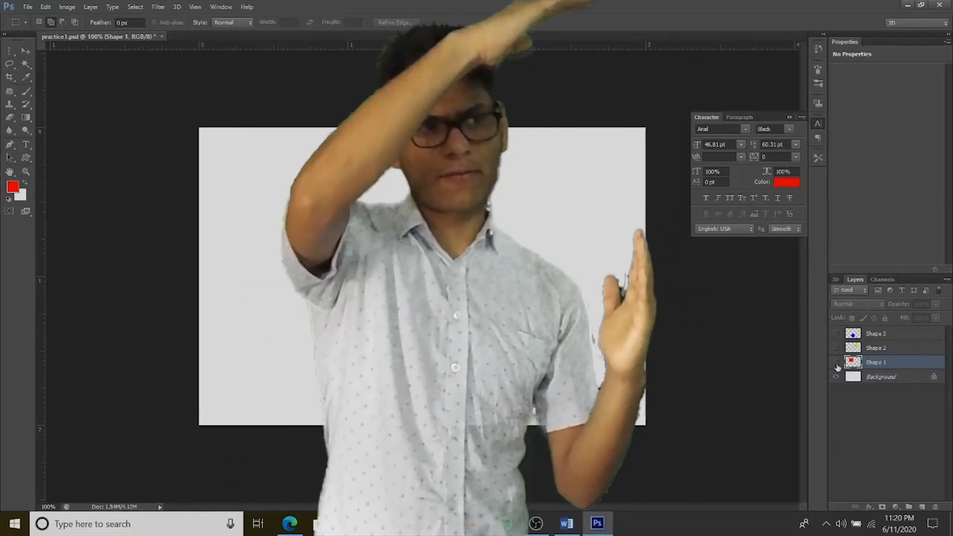
click(836, 363)
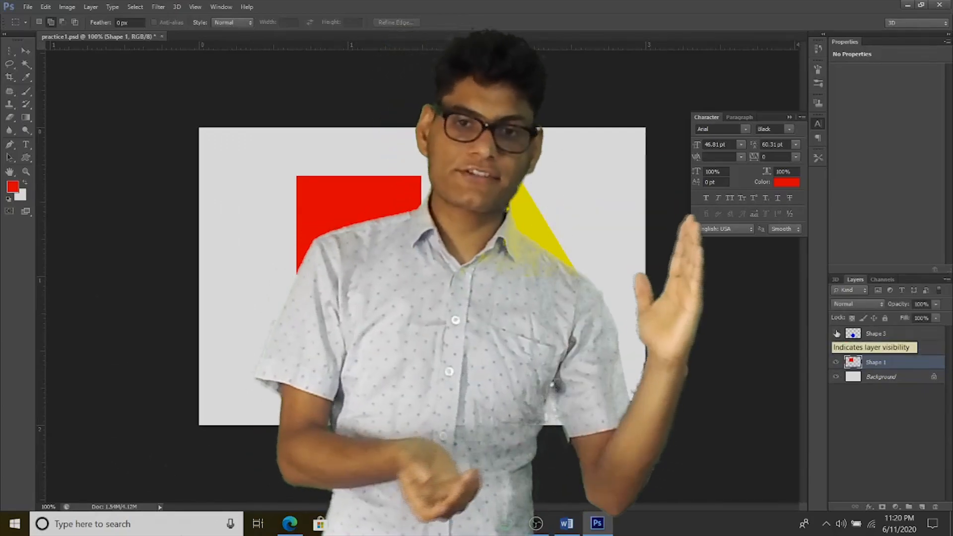
click(837, 334)
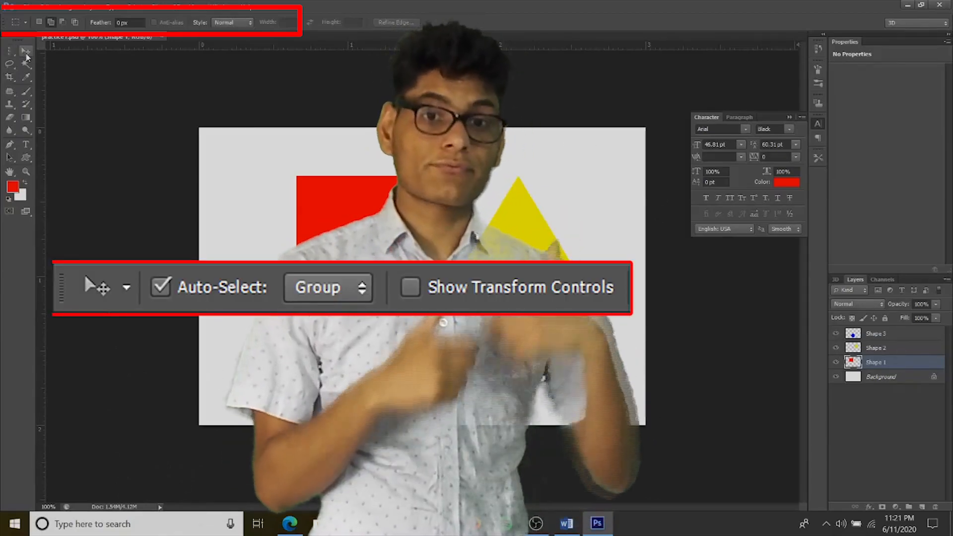
With the auto-selecting Move tool, pick the triangle, circle, triangle again and red rectangle on the canvas to activate their layers.
click(25, 52)
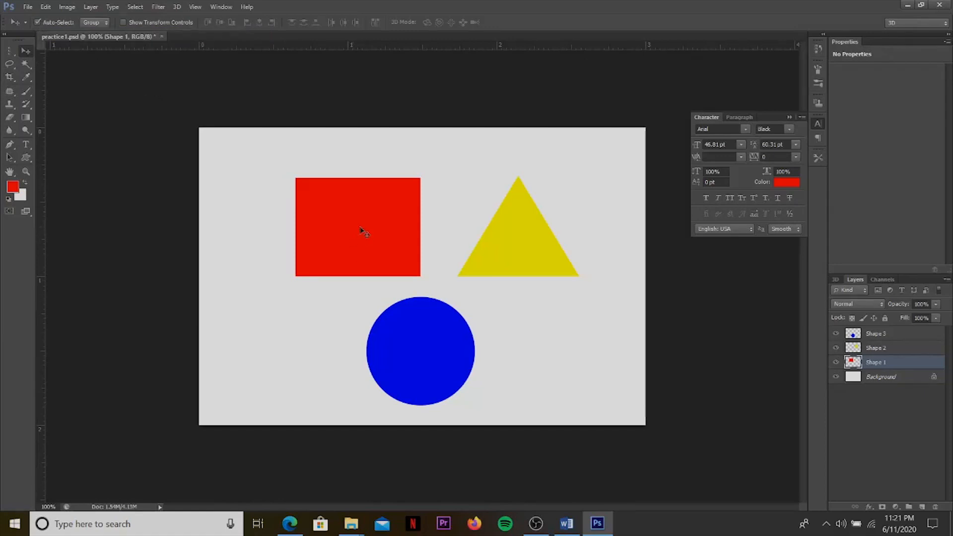
click(519, 242)
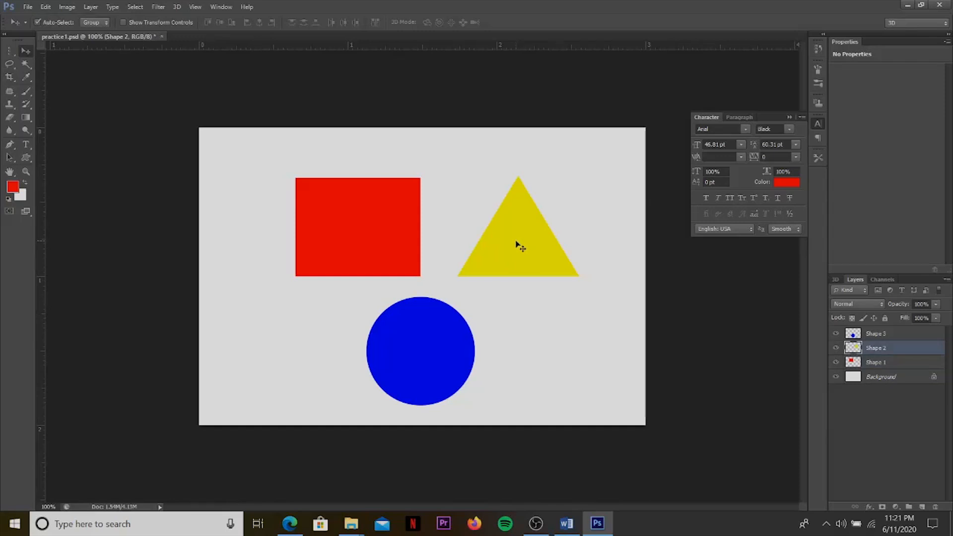
click(420, 347)
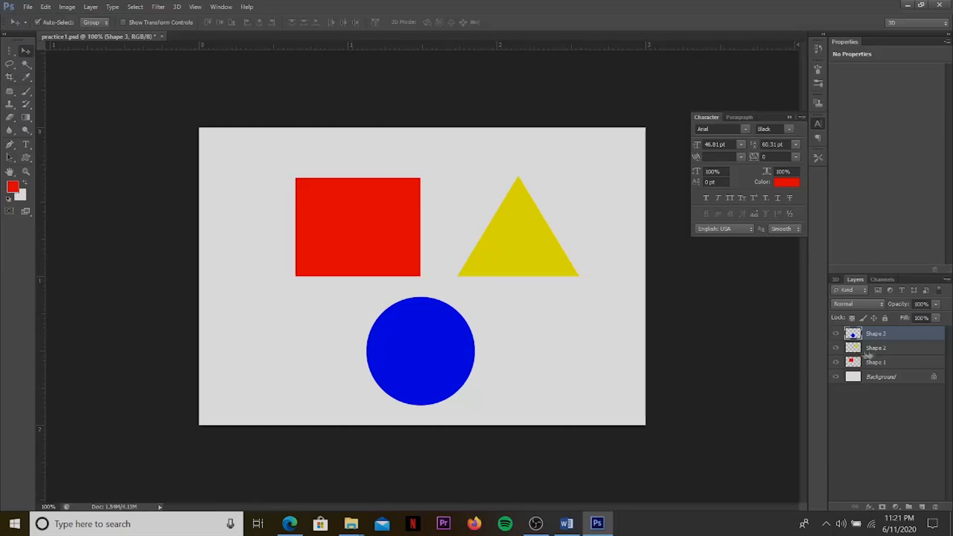
click(554, 260)
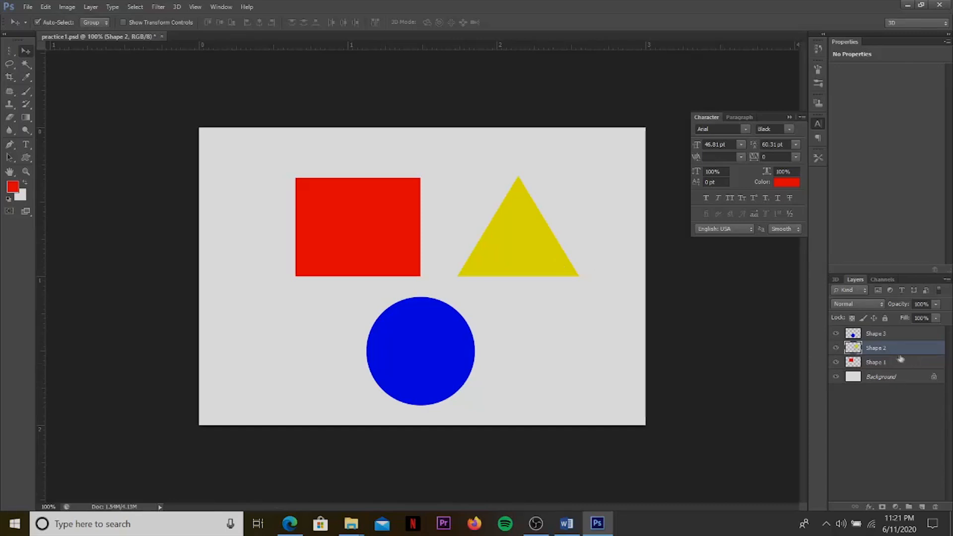
click(378, 234)
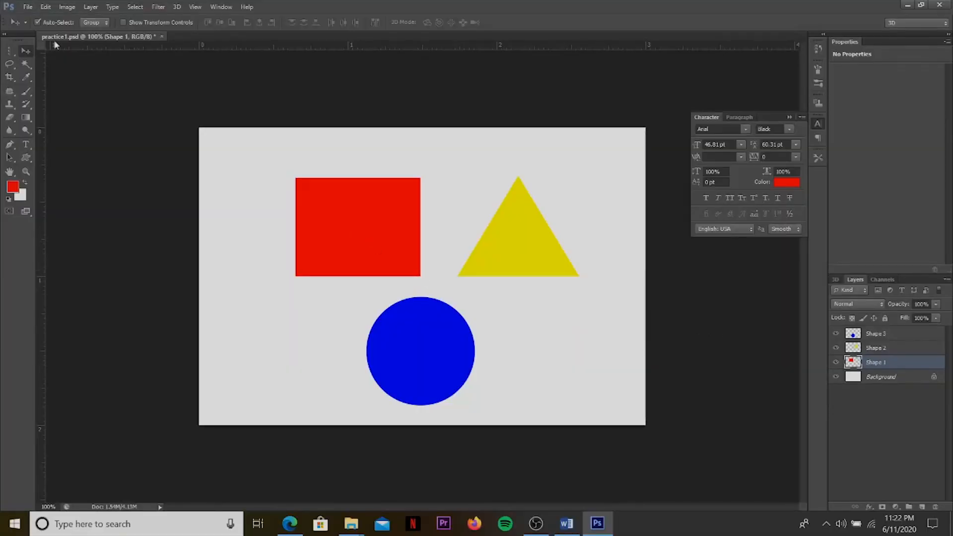
Turn off Auto-Select, activate Shape 2 from the triangle's layer choices, and activate Shape 3, Shape 2 and Shape 1 from the layer list.
click(38, 23)
right_click(540, 252)
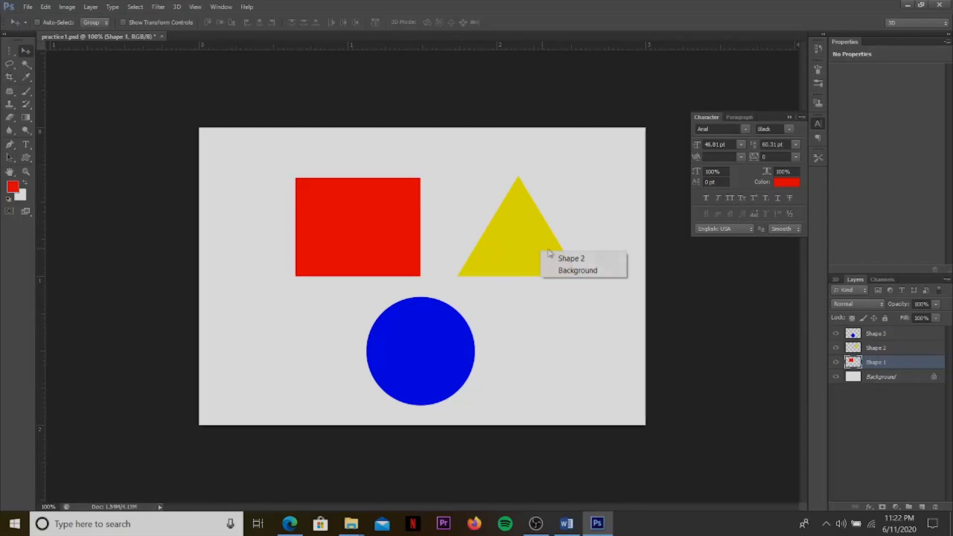
click(584, 258)
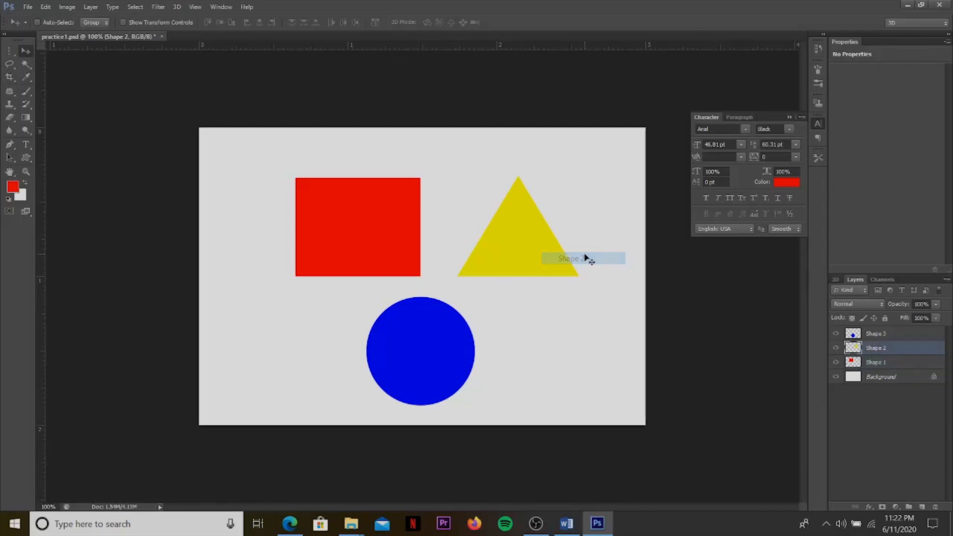
click(893, 336)
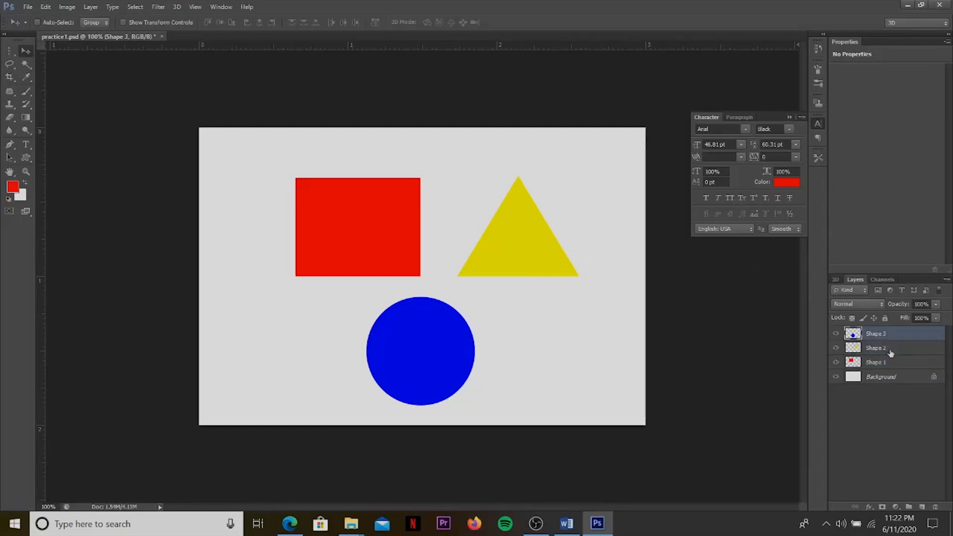
click(890, 350)
click(886, 362)
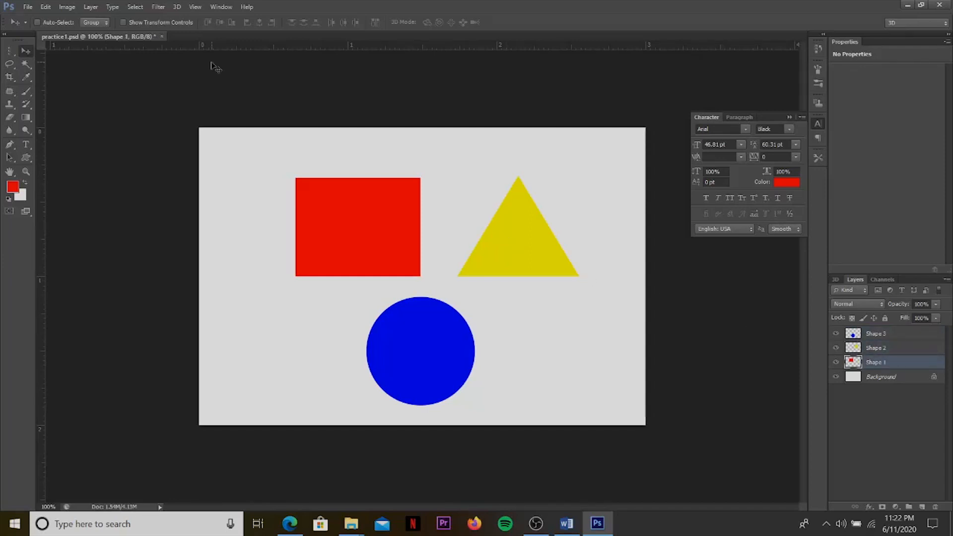
Turn Auto-Select back on, move the red rectangle toward the canvas's upper-left corner, and move the blue circle and yellow triangle so they overlap it.
click(39, 21)
drag(313, 208, 258, 207)
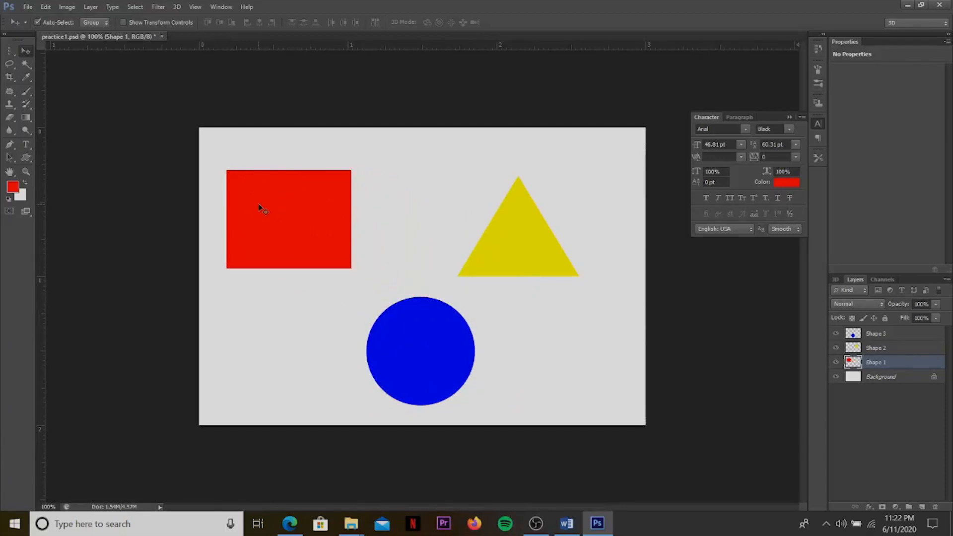
drag(396, 324, 308, 193)
drag(360, 208, 307, 214)
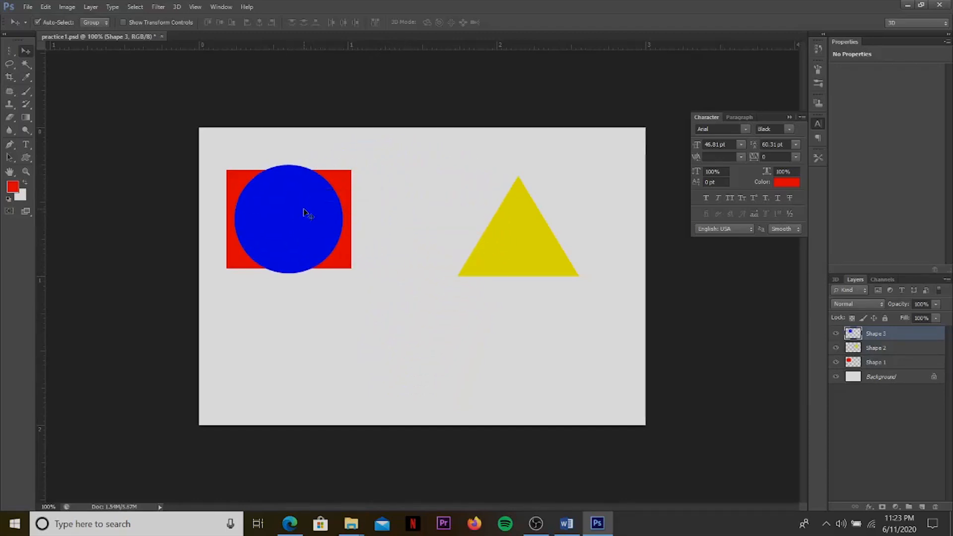
drag(544, 250, 318, 272)
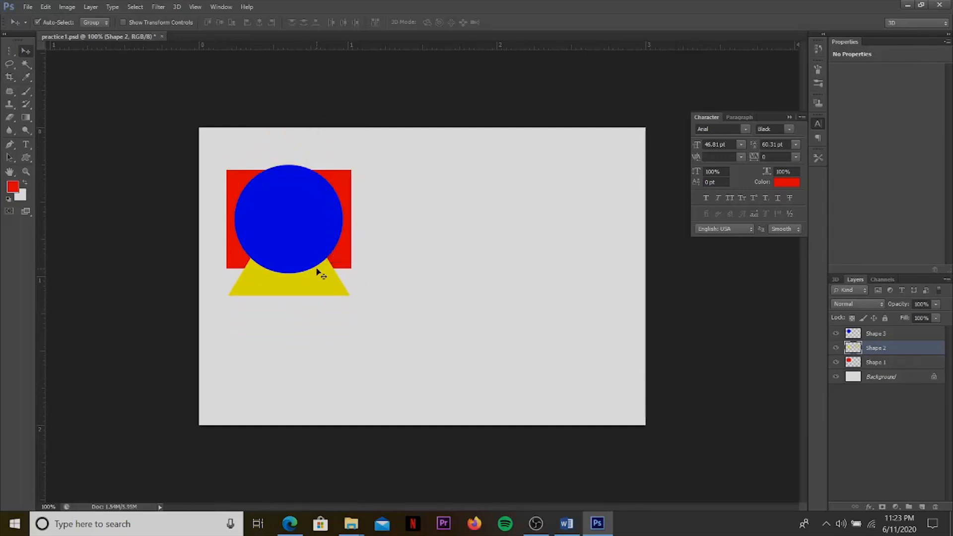
Move the yellow triangle to the right of the red rectangle and the blue circle below and between them.
drag(302, 283, 479, 260)
drag(319, 212, 414, 330)
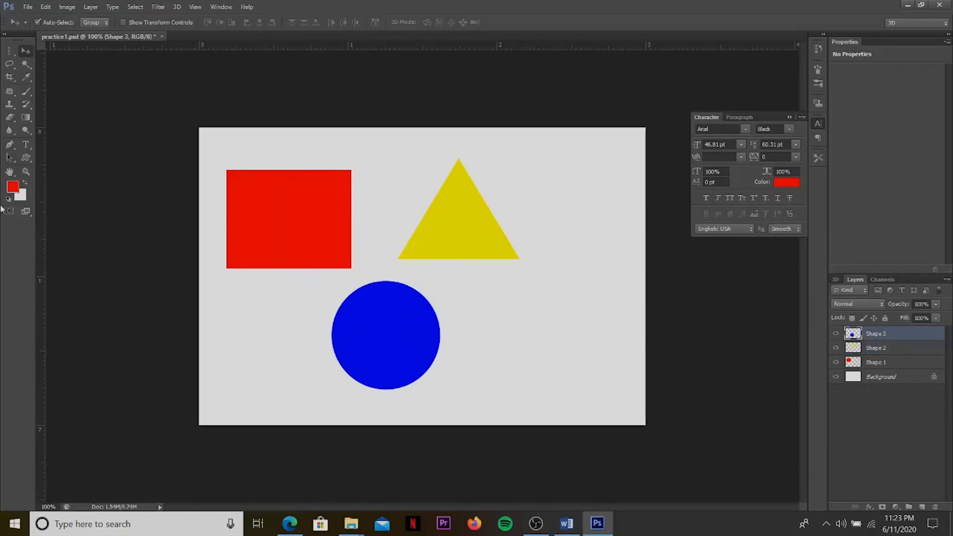
Draw two rectangular marquee selections, one over most of the red rectangle and one about 0.28 in wide and 1.17 in tall across the circle's middle.
click(11, 51)
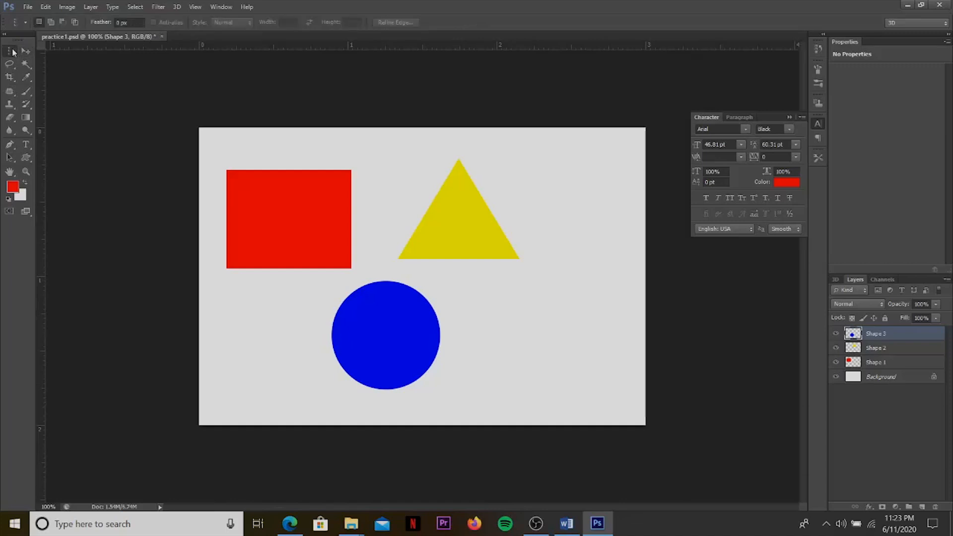
right_click(12, 52)
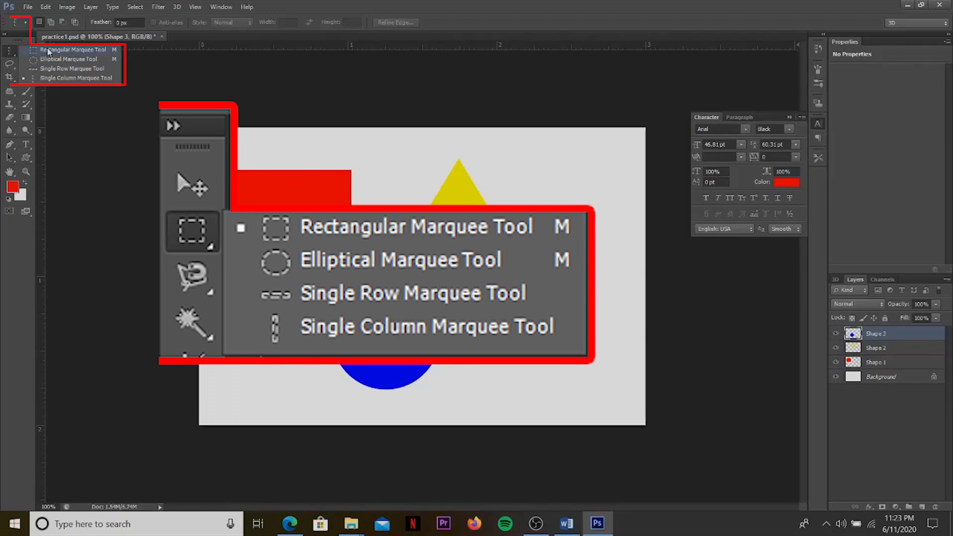
click(48, 50)
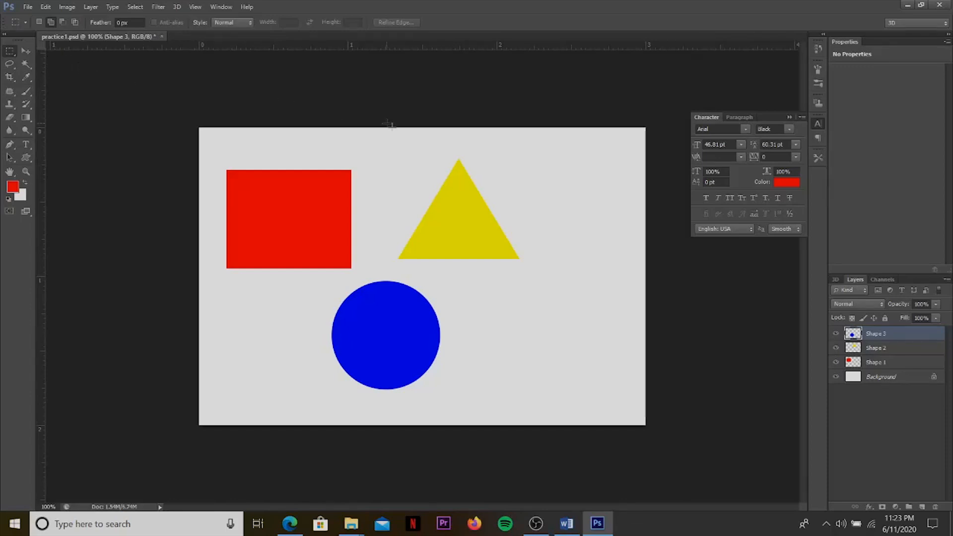
drag(220, 129, 322, 272)
drag(367, 242, 409, 416)
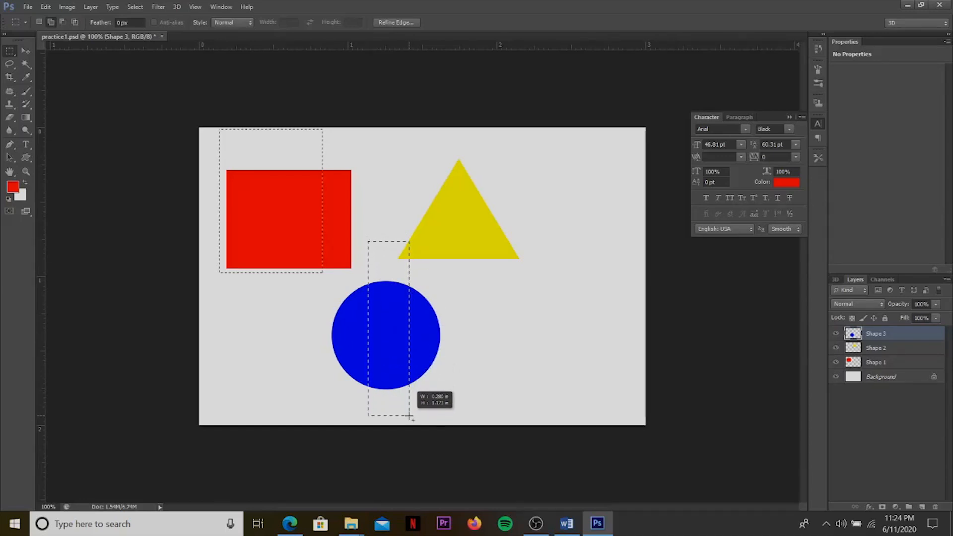
drag(408, 416, 409, 414)
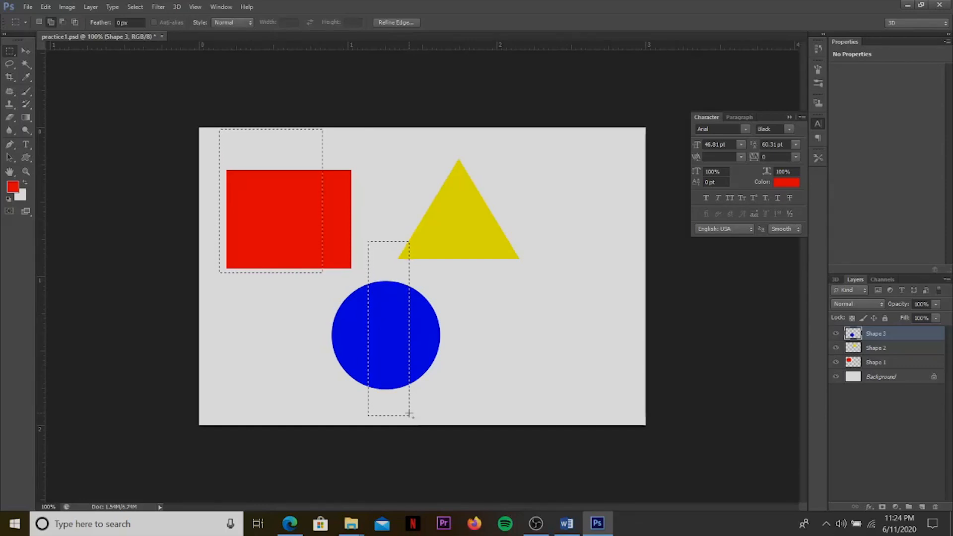
Move the selected middle strip of the blue circle onto the right part of the red rectangle using the Move tool.
click(26, 50)
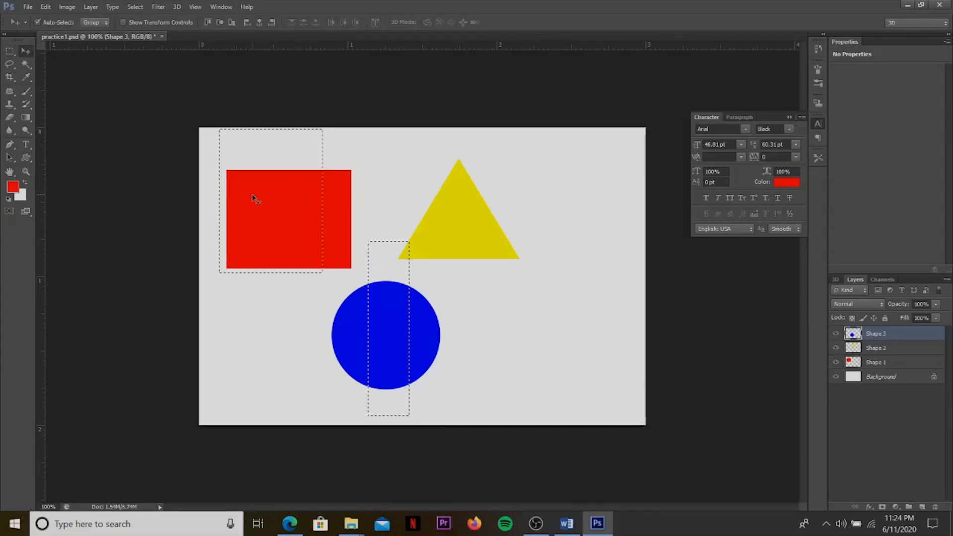
drag(365, 306, 330, 193)
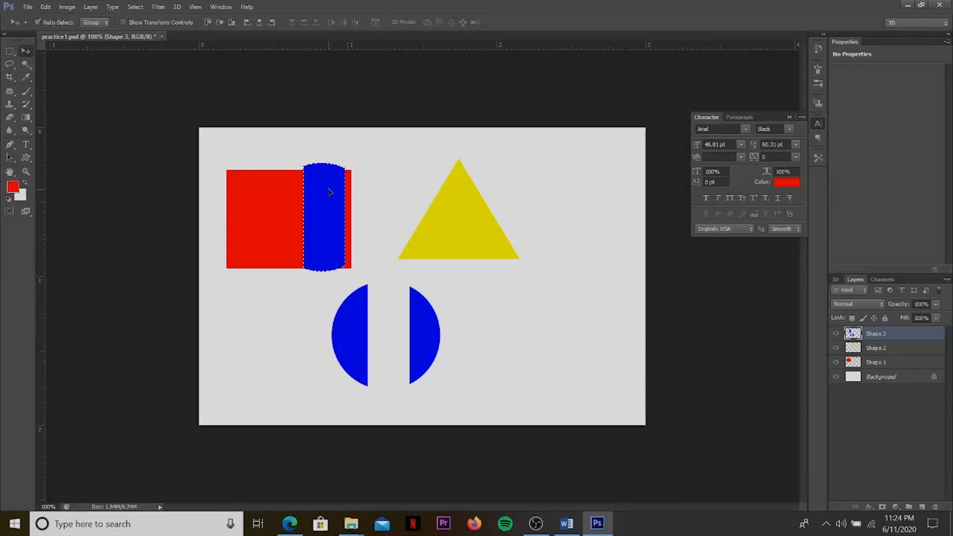
Undo the move of the blue circle's middle strip and clear both marquee selections.
key(ctrl+z)
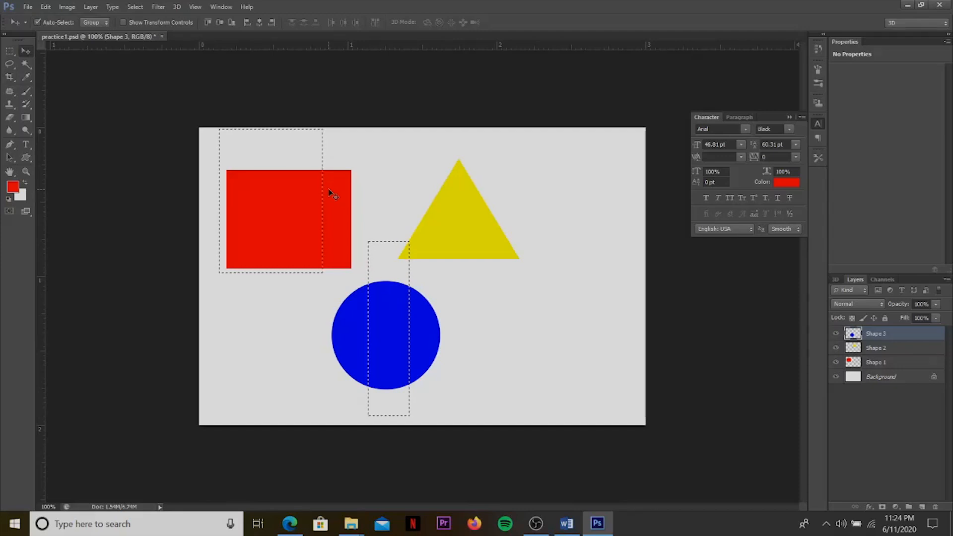
key(ctrl+d)
Draw a rectangular marquee across most of the blue circle and the triangle's lower part, and deselect it.
click(10, 50)
click(13, 52)
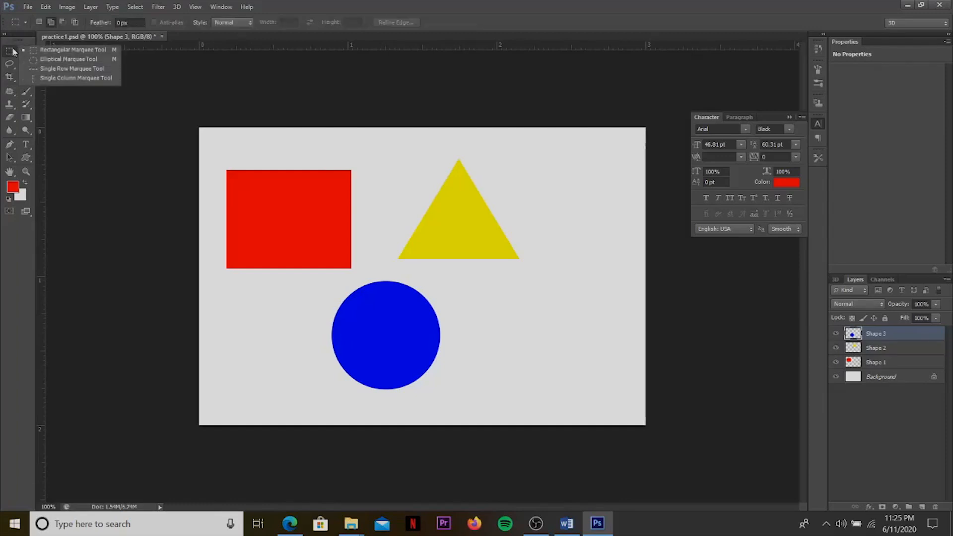
drag(315, 232, 537, 378)
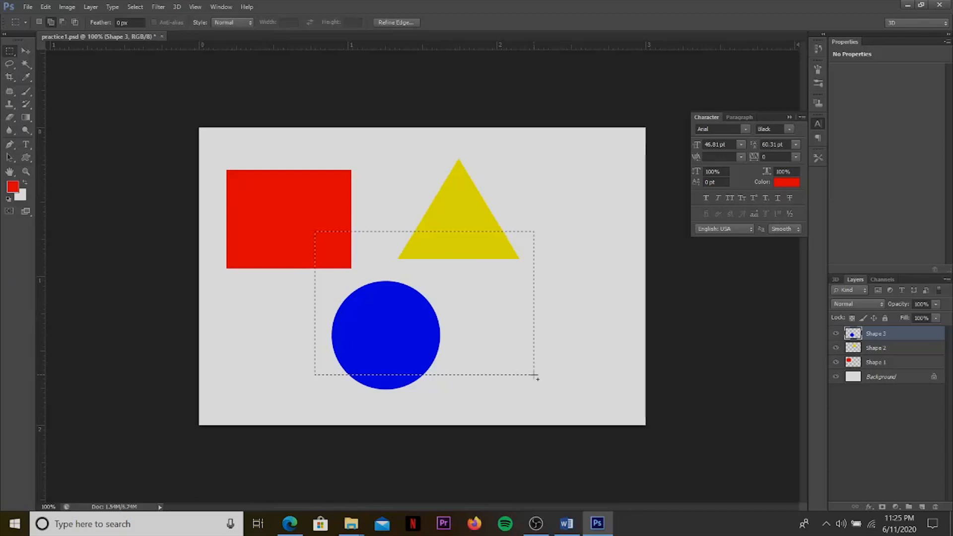
click(536, 380)
Enclose the blue circle in an elliptical marquee, try deleting the circle, and undo the deletion.
right_click(10, 50)
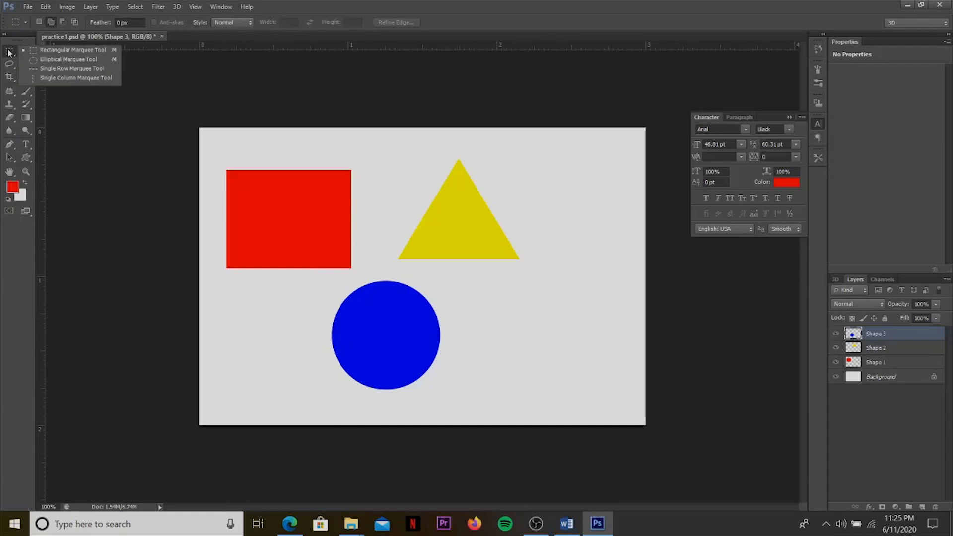
click(69, 59)
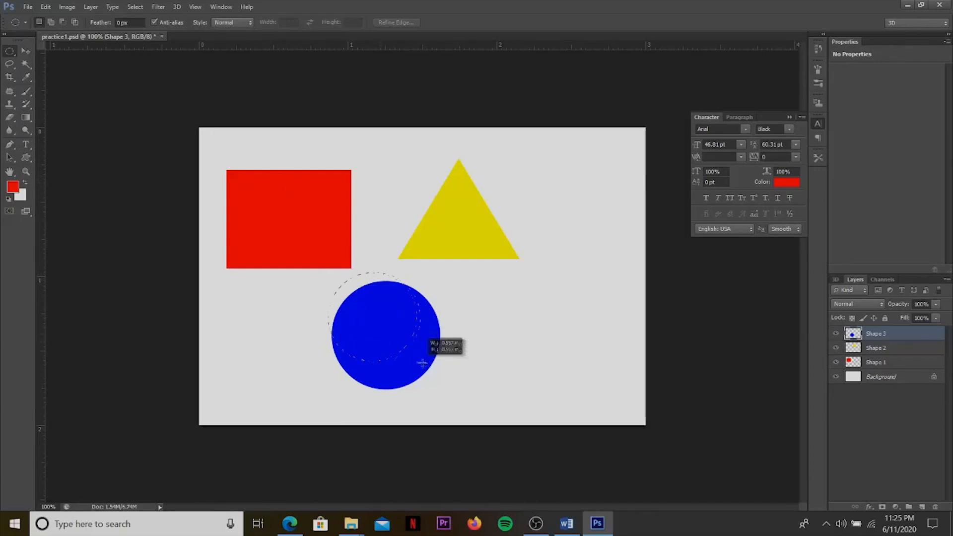
drag(431, 373, 448, 389)
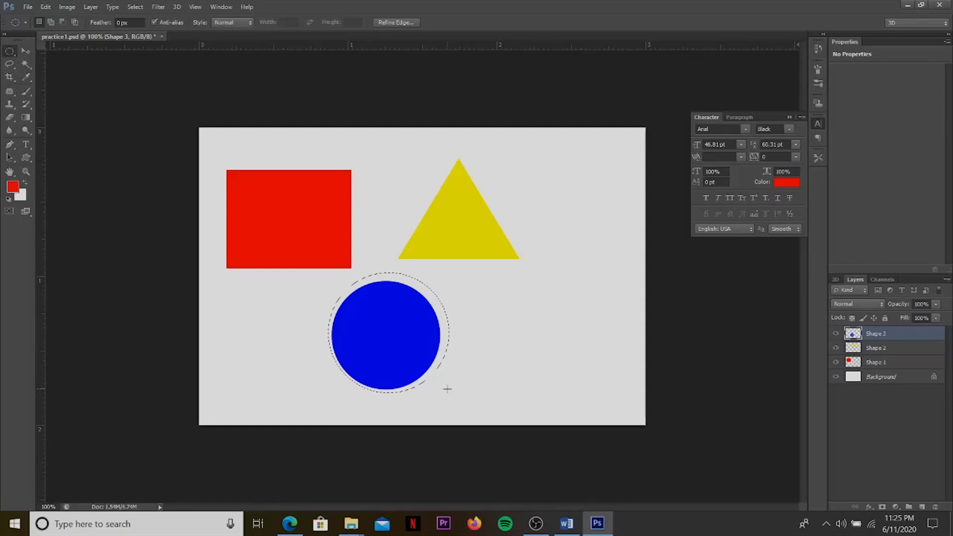
click(447, 388)
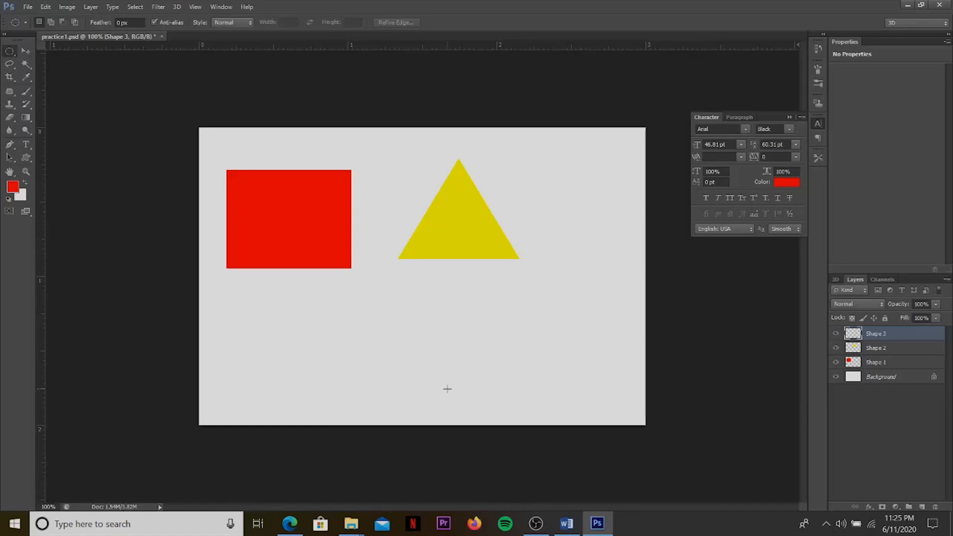
key(ctrl+z)
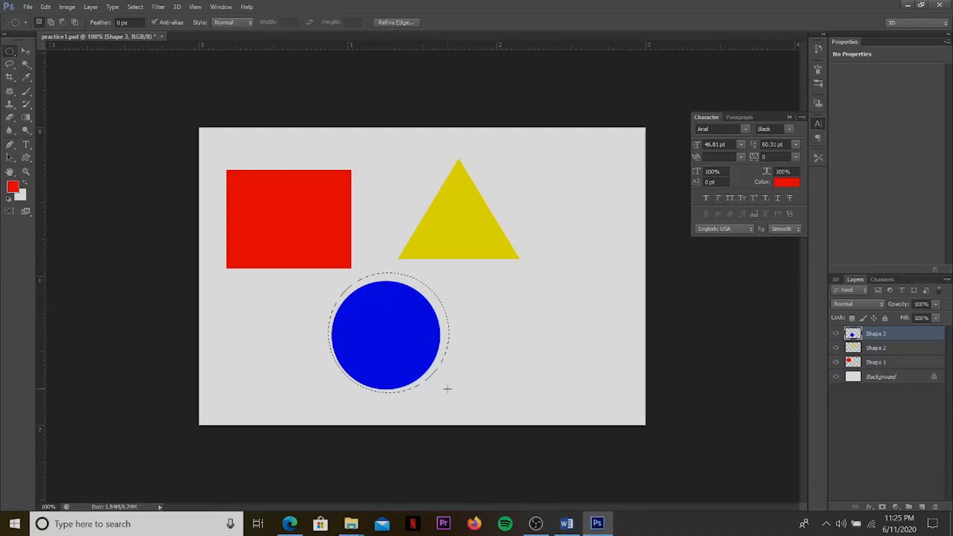
Save practice1.psd and clear the elliptical selection around the blue circle.
click(27, 51)
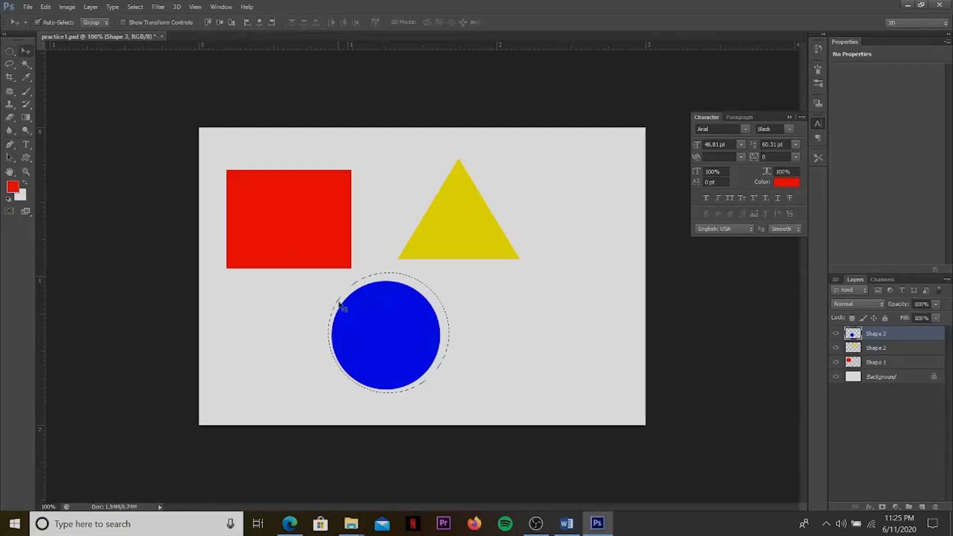
mouse_move(346, 305)
mouse_down()
mouse_move(226, 309)
mouse_move(297, 312)
mouse_move(347, 278)
mouse_move(355, 300)
mouse_up()
key(ctrl+s)
key(ctrl+d)
Move a small elliptical selection of the blue circle's upper-left edge below the red rectangle, and undo the move and the selection.
drag(9, 50, 39, 76)
drag(327, 286, 376, 343)
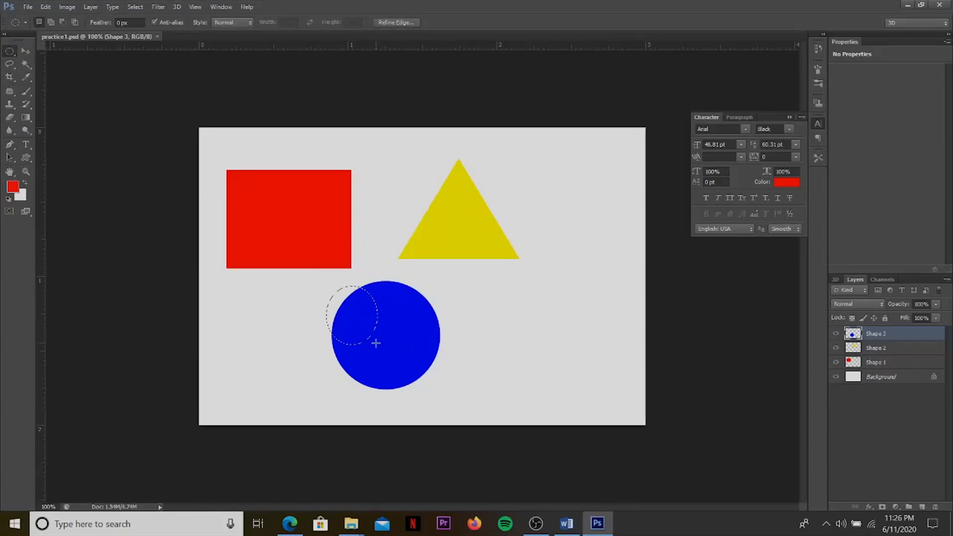
key(v)
drag(370, 344, 264, 352)
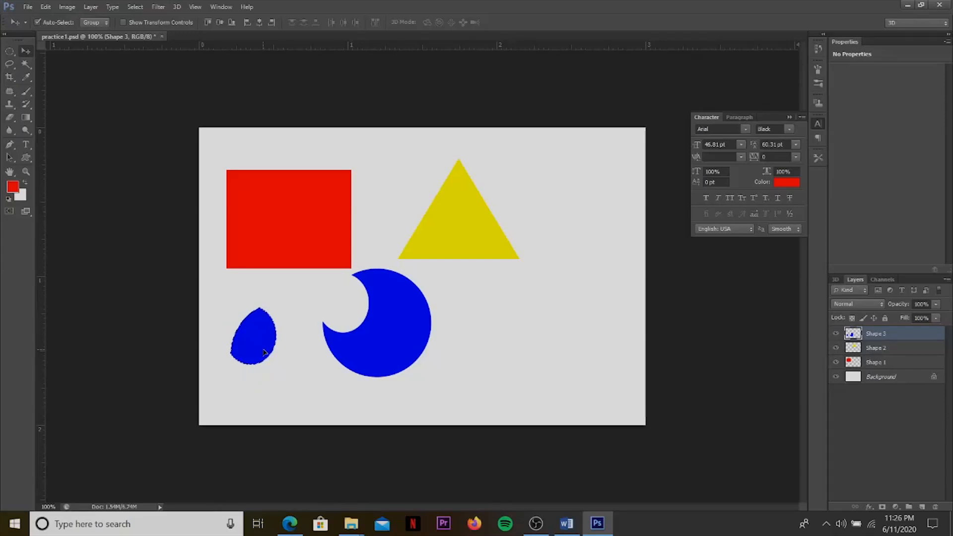
key(ctrl+z)
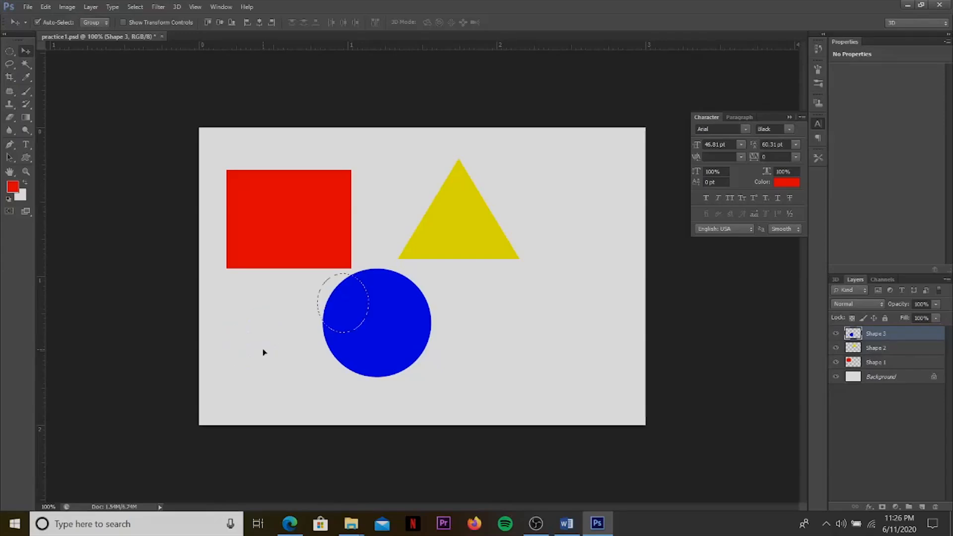
key(ctrl+alt+z)
key(ctrl+alt+z)
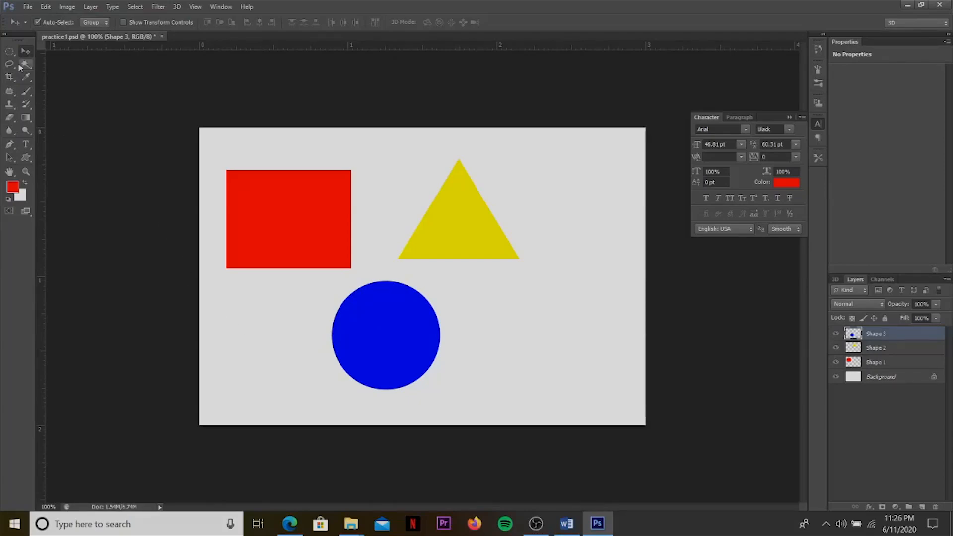
Try the Single Row Marquee tool over the red rectangle.
click(10, 52)
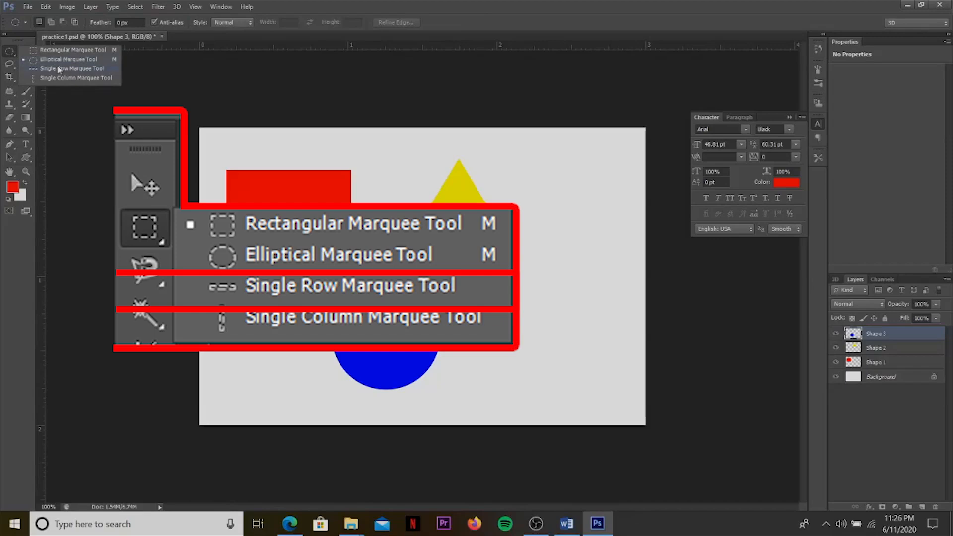
click(61, 68)
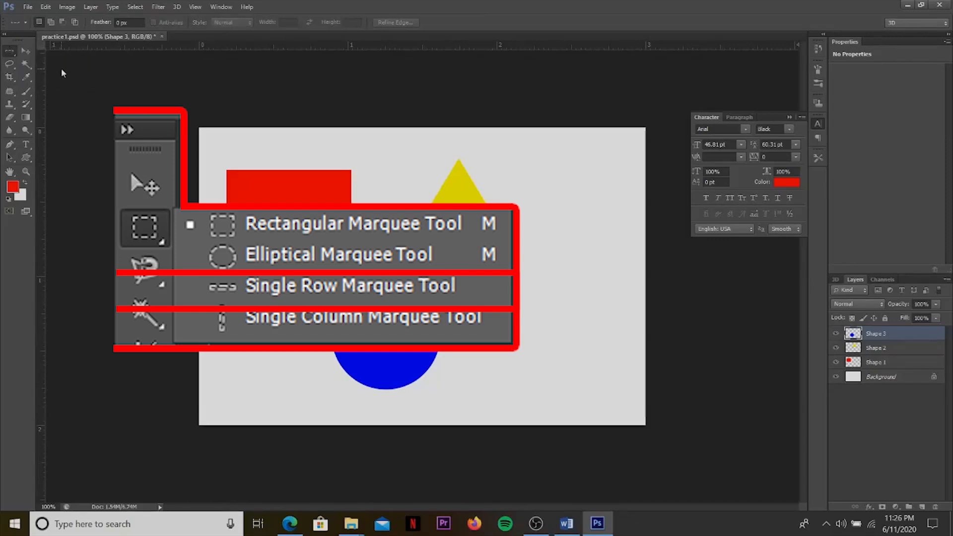
drag(205, 172, 246, 294)
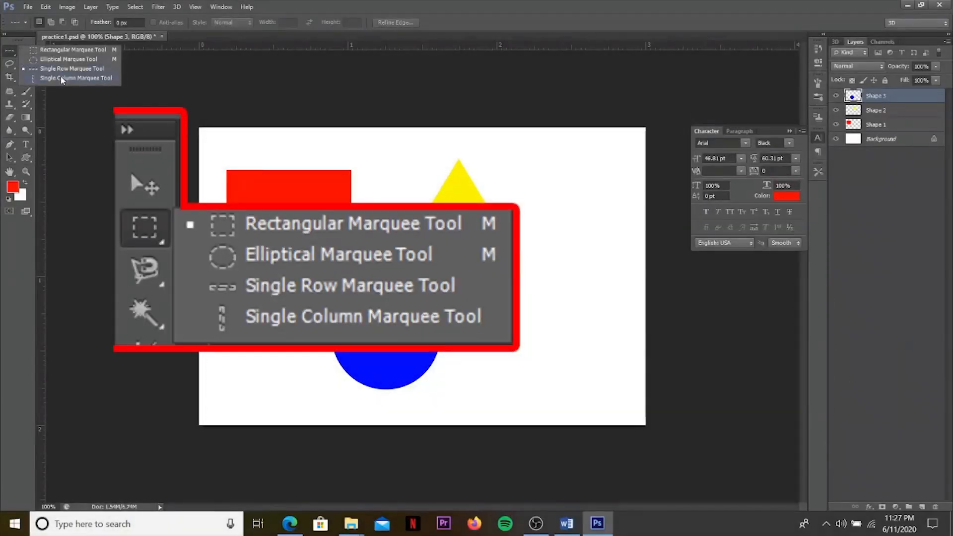
Select a single pixel column through the blue circle's centre and move it toward the circle's left part.
click(91, 84)
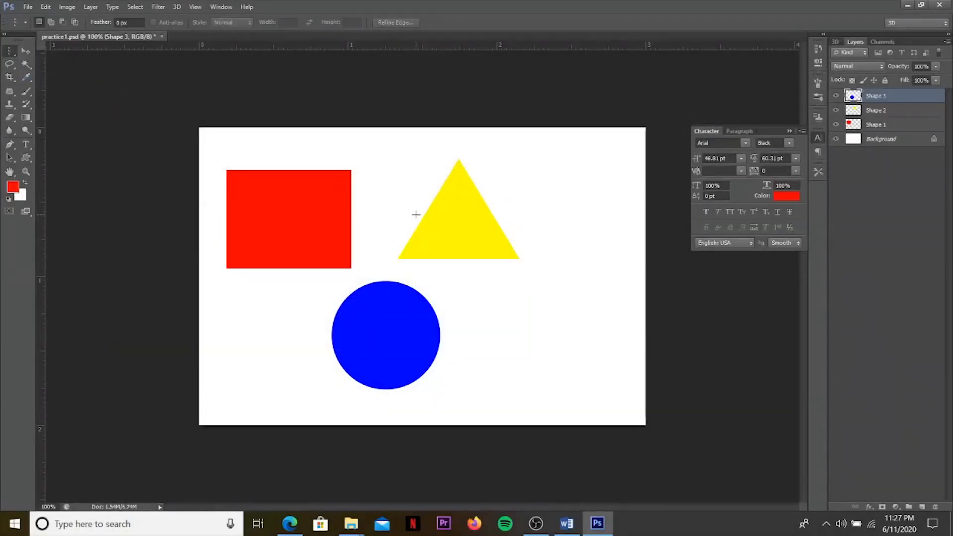
drag(422, 242, 383, 243)
click(386, 268)
drag(388, 268, 365, 295)
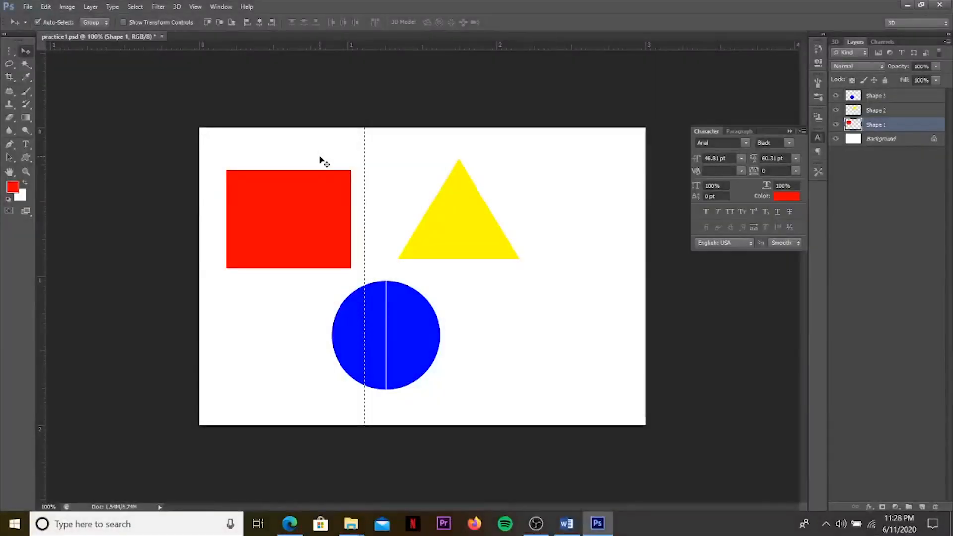
Switch to the Lasso tool, undo the pixel column's move and clear the column selection.
click(10, 52)
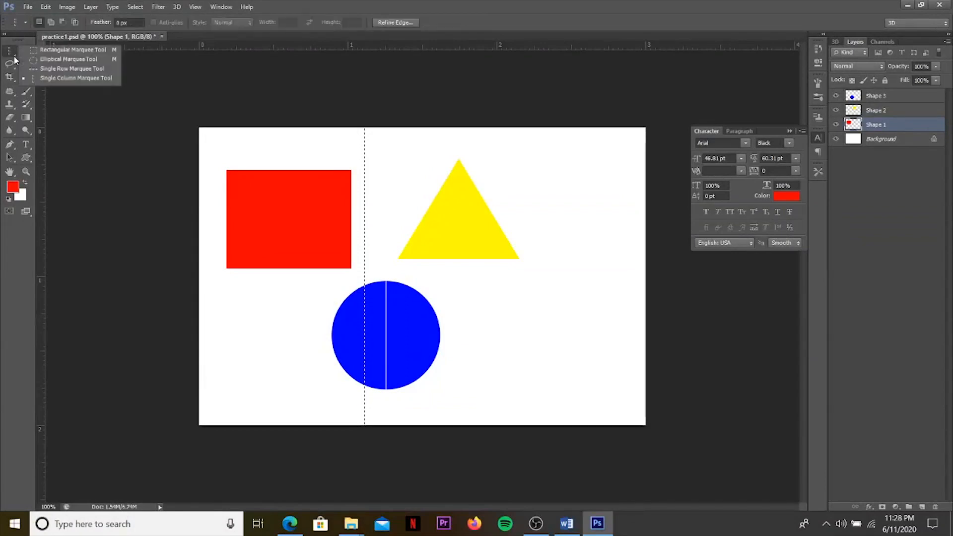
click(9, 64)
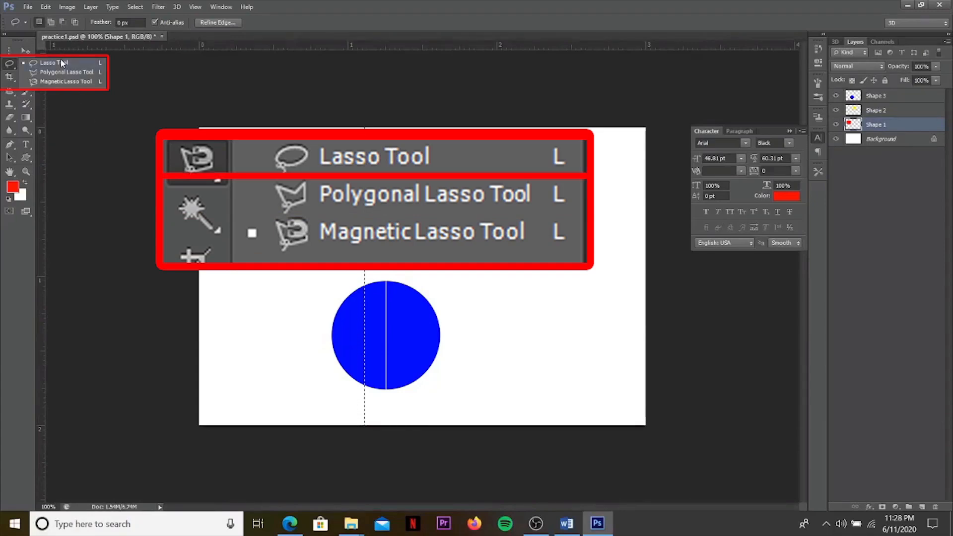
click(65, 64)
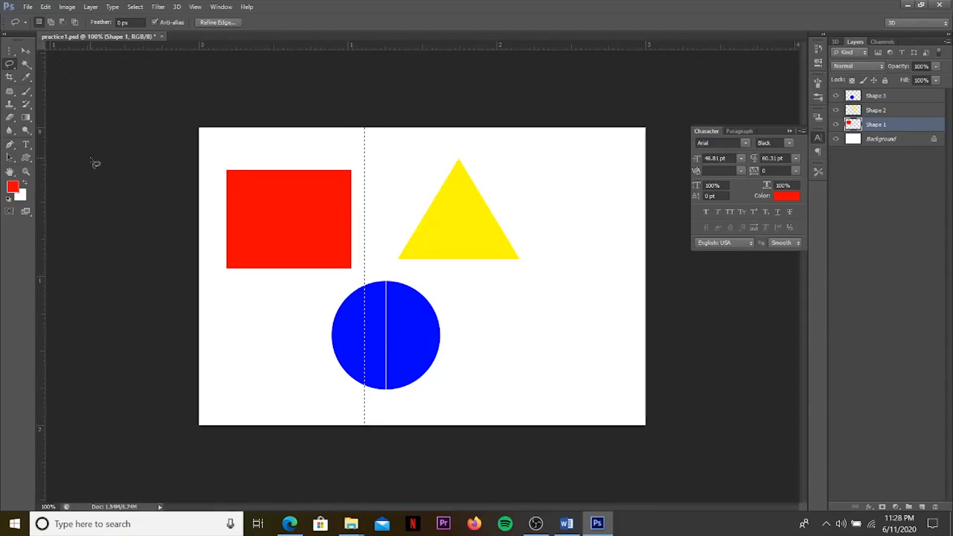
key(ctrl+d)
key(ctrl+z)
key(ctrl+alt+z)
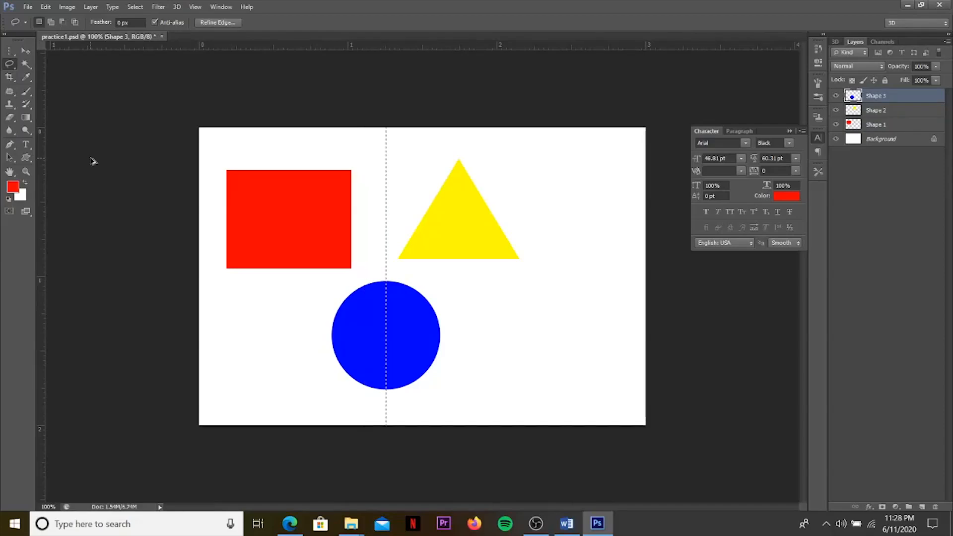
key(ctrl+d)
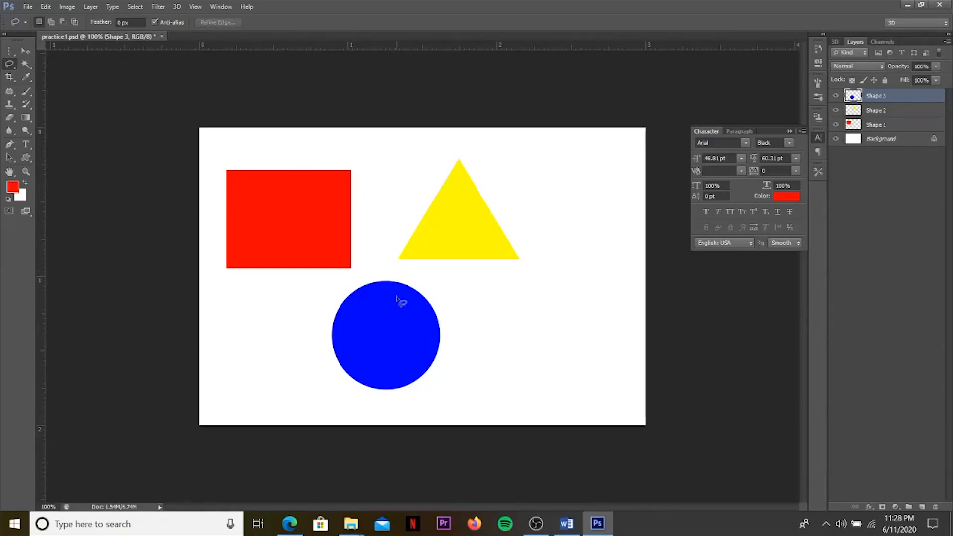
Lasso an irregular freehand area in the blue circle's upper-left part and move it to the right of the circle.
mouse_move(387, 295)
mouse_down()
mouse_move(372, 307)
mouse_move(381, 338)
mouse_move(357, 372)
mouse_move(387, 362)
mouse_move(395, 305)
mouse_move(368, 281)
mouse_move(350, 330)
mouse_move(367, 342)
mouse_move(367, 321)
mouse_move(369, 361)
mouse_move(391, 354)
mouse_up()
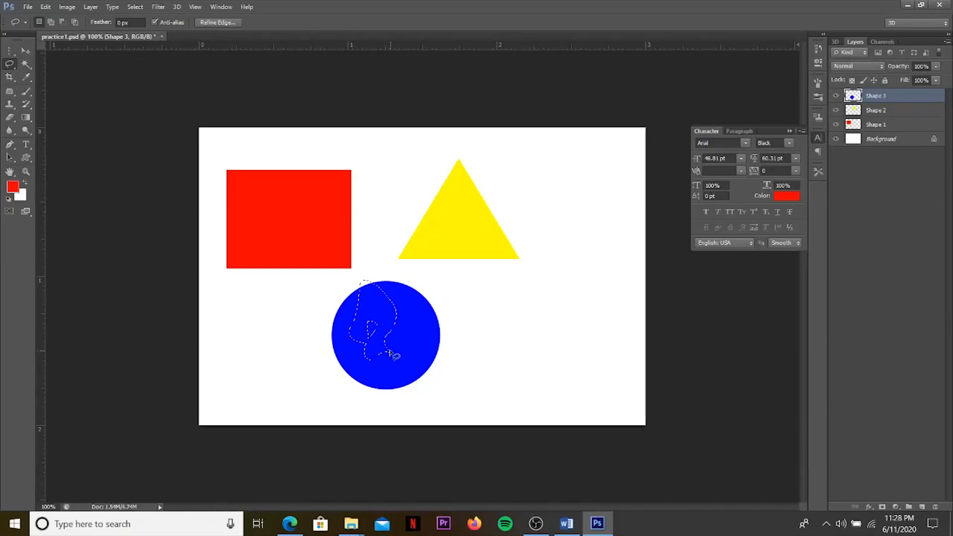
key(v)
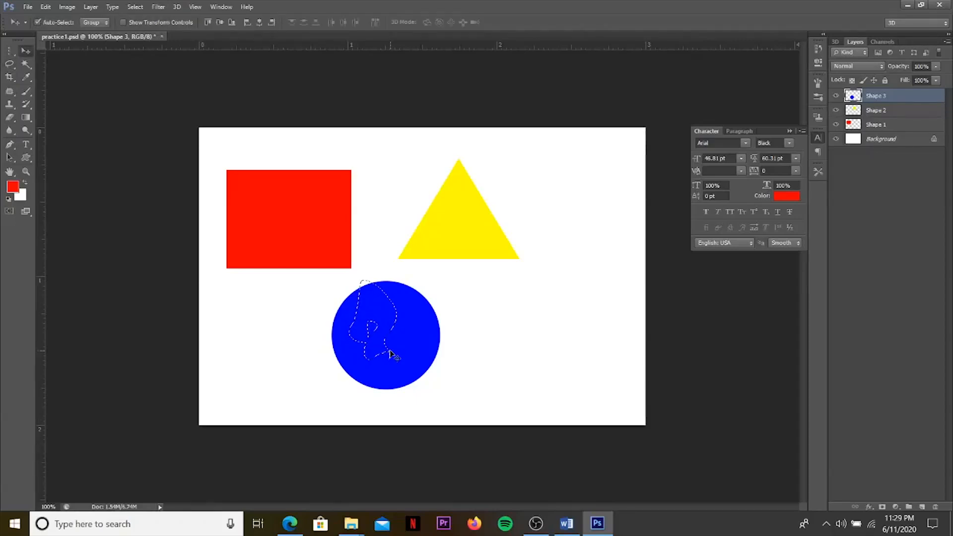
mouse_move(376, 300)
mouse_down()
mouse_move(432, 271)
mouse_move(498, 284)
mouse_up()
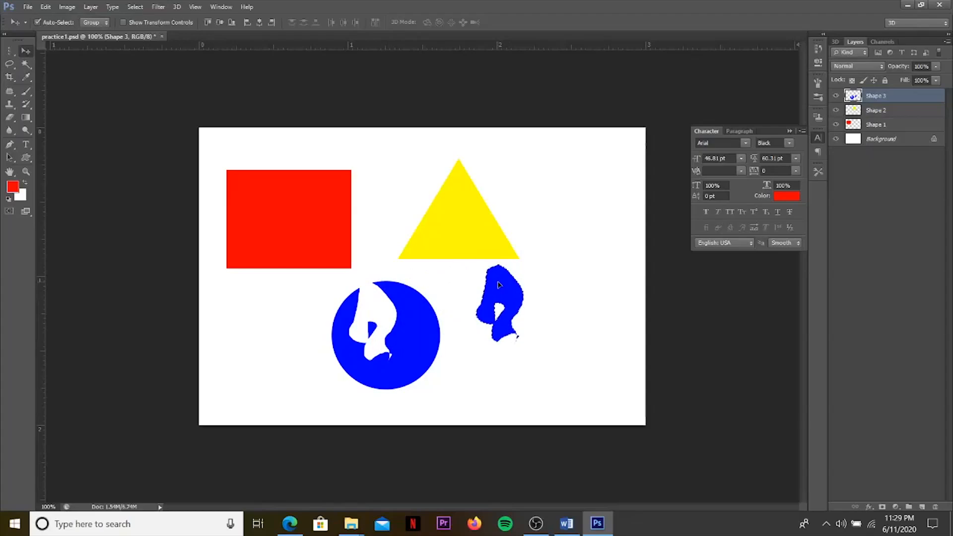
Undo the lassoed piece's move, try deleting that area of the circle, and step back to before the selection.
key(ctrl+z)
key(Delete)
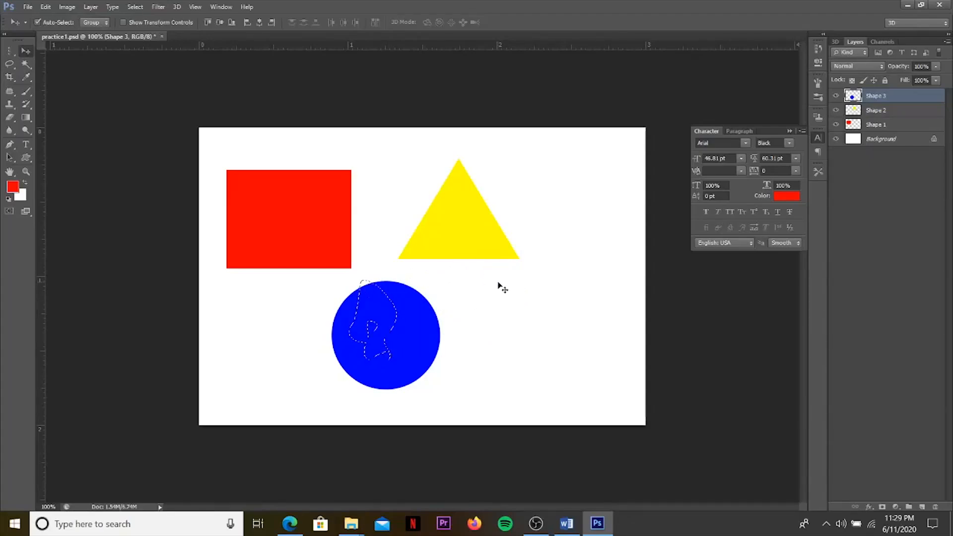
key(ctrl+alt+z)
key(ctrl+alt+z)
Draw an arrowhead-shaped selection inside the blue circle with the Polygonal Lasso tool.
click(11, 66)
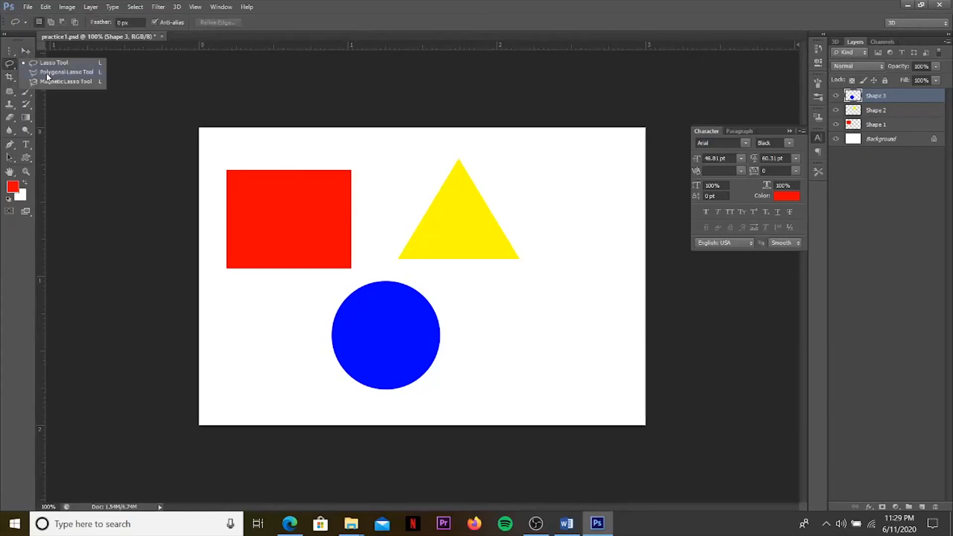
click(47, 74)
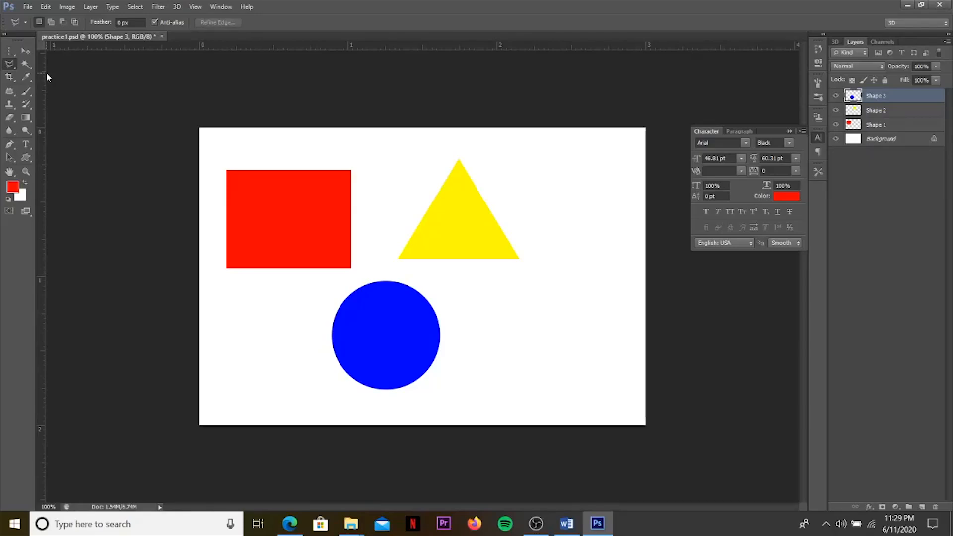
click(380, 306)
click(349, 354)
click(376, 338)
click(401, 366)
click(380, 308)
click(379, 312)
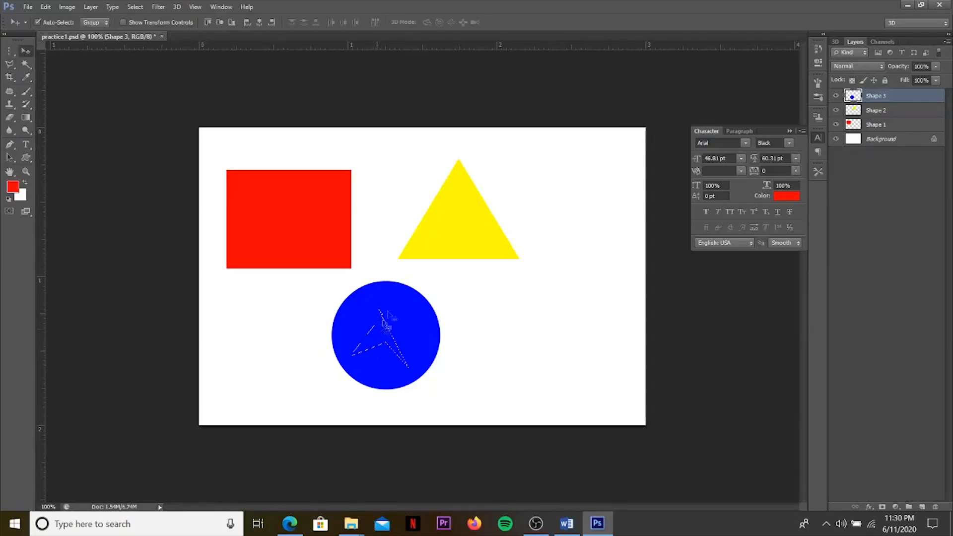
Move the arrowhead piece to the right of the circle, and undo the move and deselect.
drag(376, 345, 551, 305)
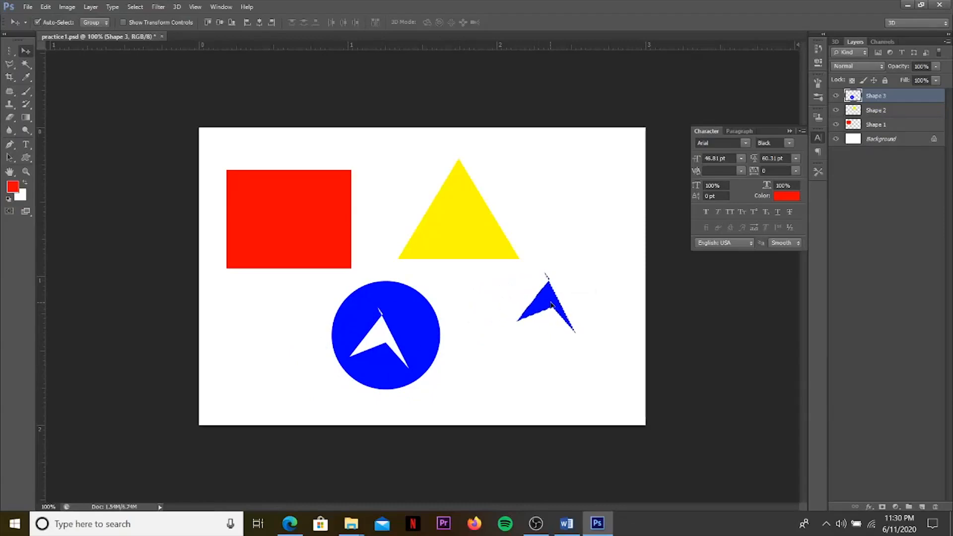
key(ctrl+z)
key(ctrl+d)
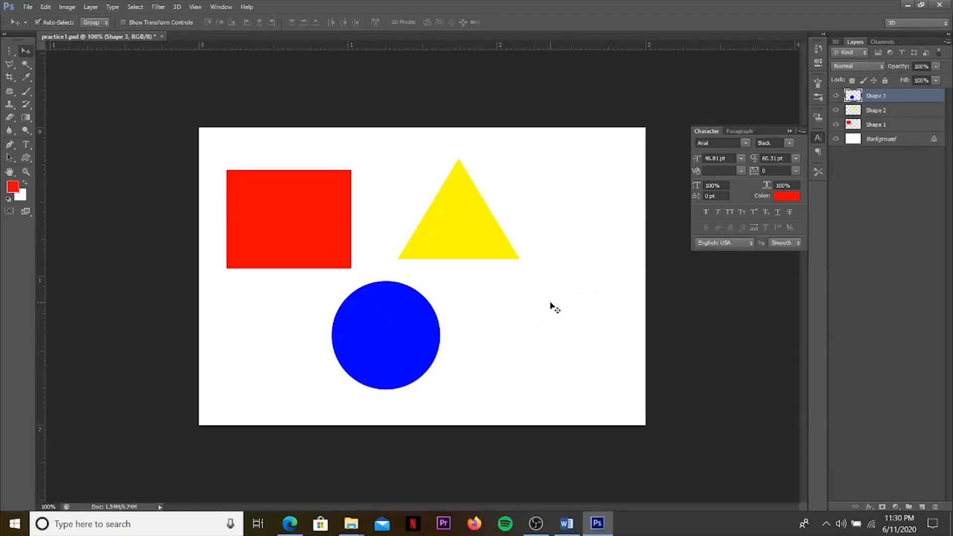
Trace a selection around the red rectangle's edges with the Magnetic Lasso tool, and deselect it.
click(10, 66)
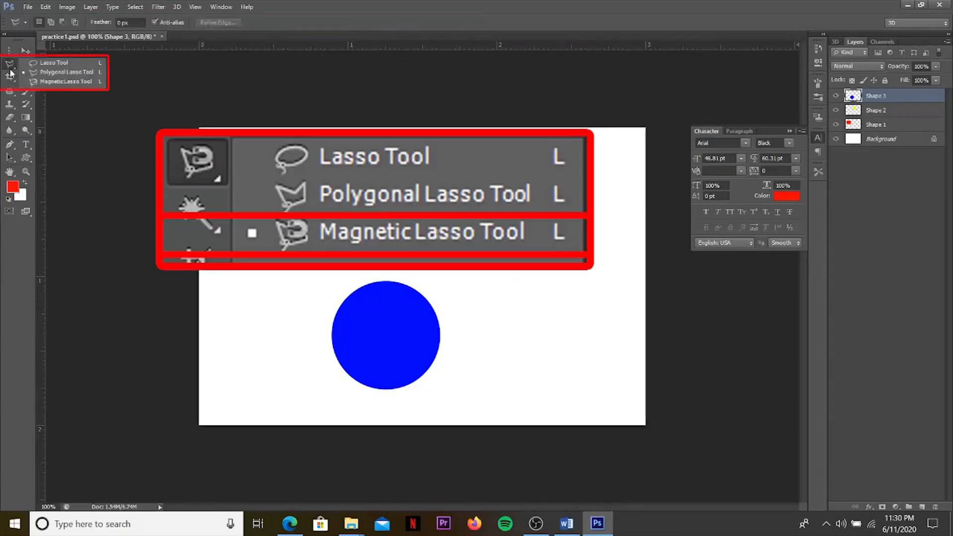
click(65, 82)
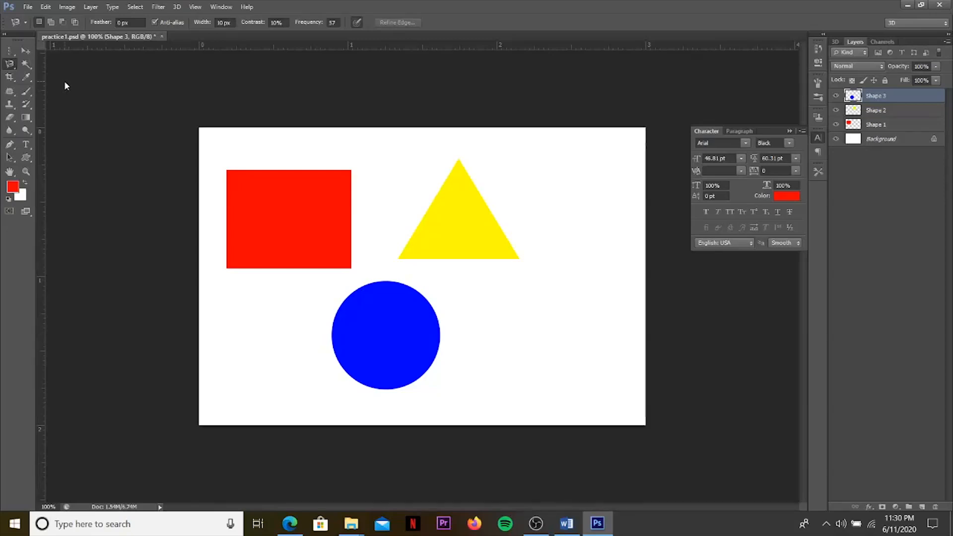
click(370, 260)
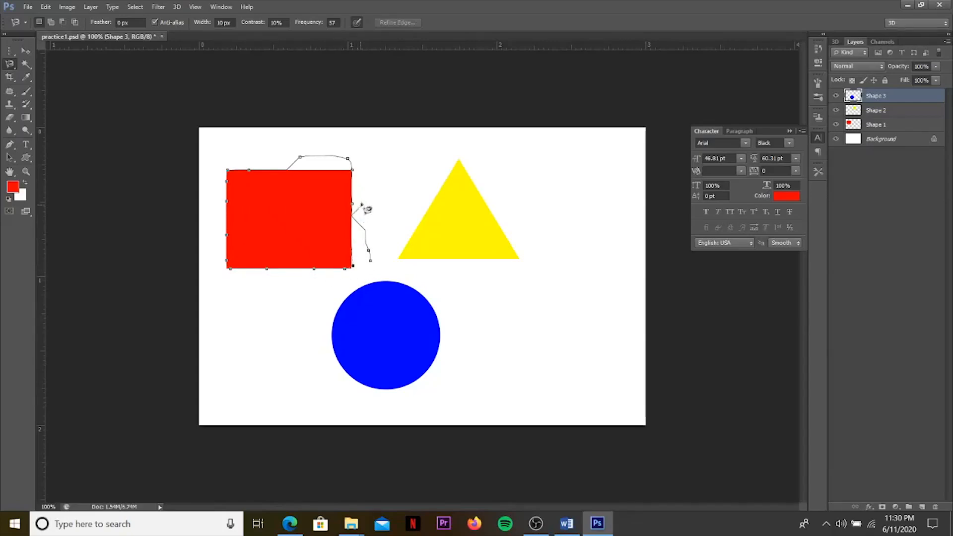
click(358, 204)
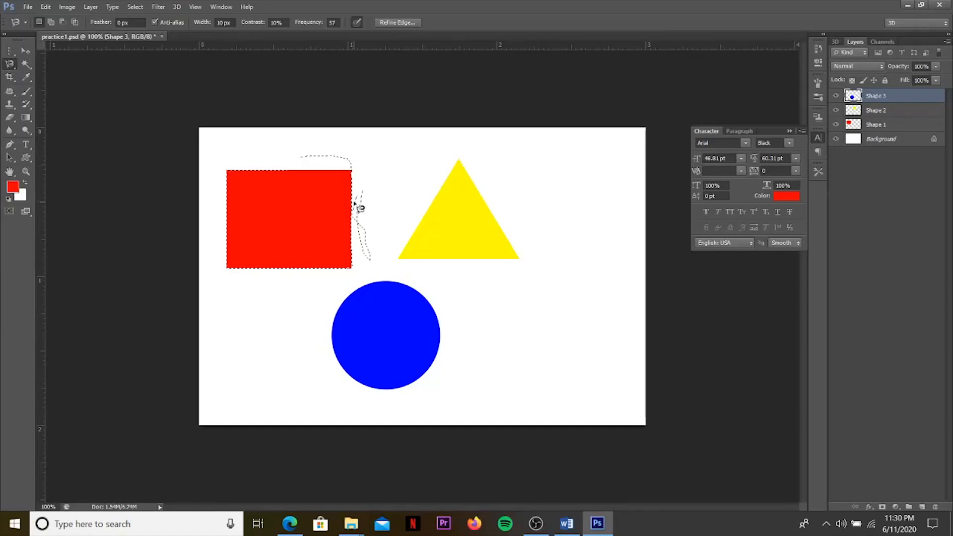
key(ctrl+d)
Try brushing over the red rectangle with the Quick Selection tool while the Shape 3 layer is active, and deselect.
click(30, 64)
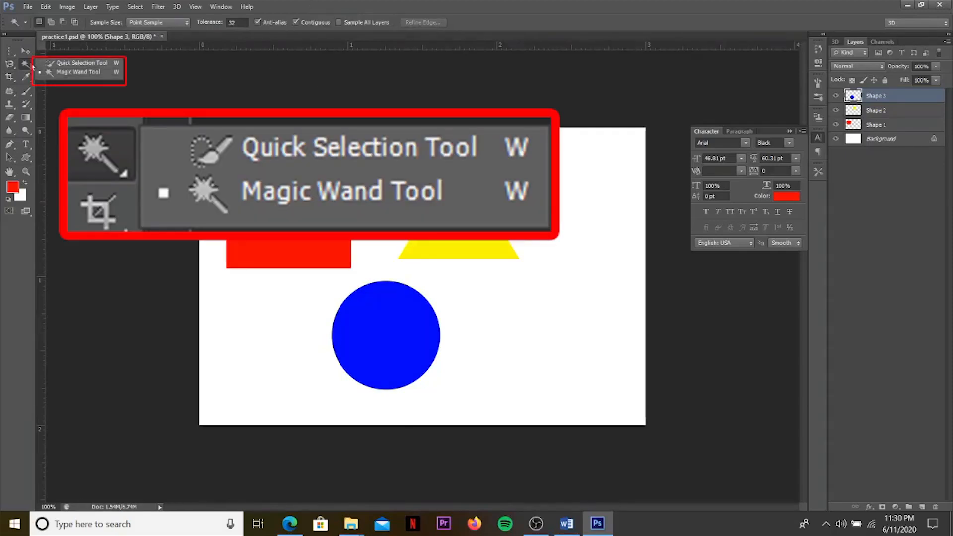
click(75, 64)
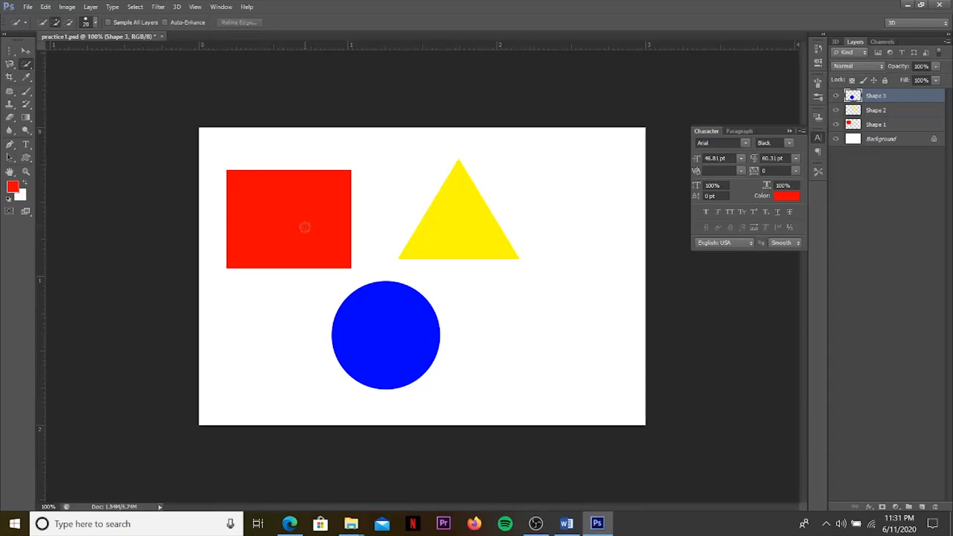
mouse_move(284, 193)
mouse_down()
mouse_move(321, 243)
mouse_move(337, 212)
mouse_move(315, 186)
mouse_move(246, 189)
mouse_up()
key(ctrl+d)
Stamp all visible layers into a new merged layer above Shape 3.
click(892, 125)
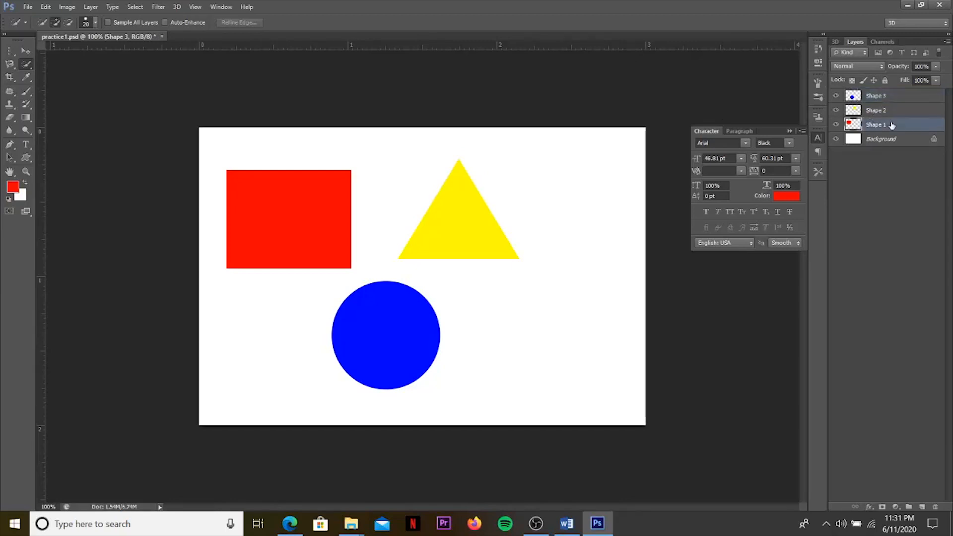
click(893, 99)
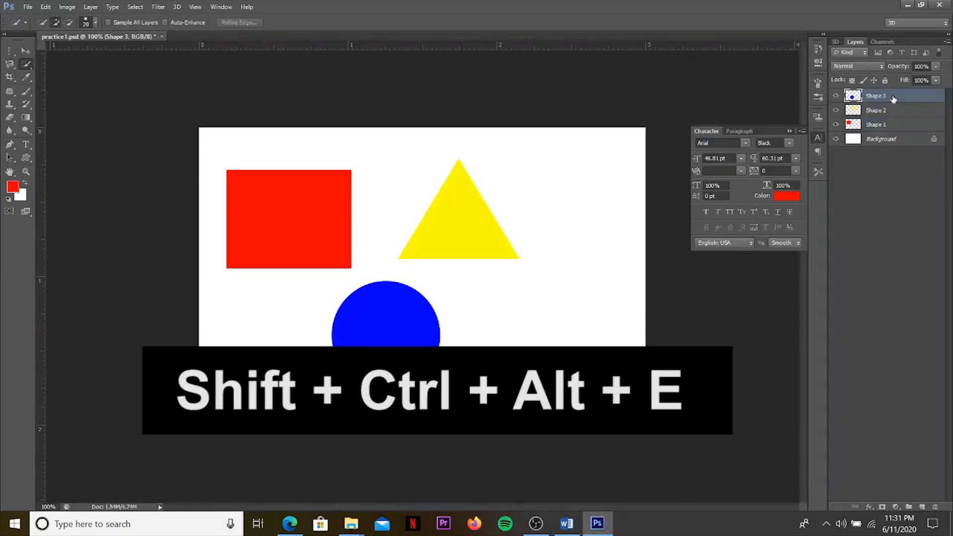
key(ctrl+shift+alt+e)
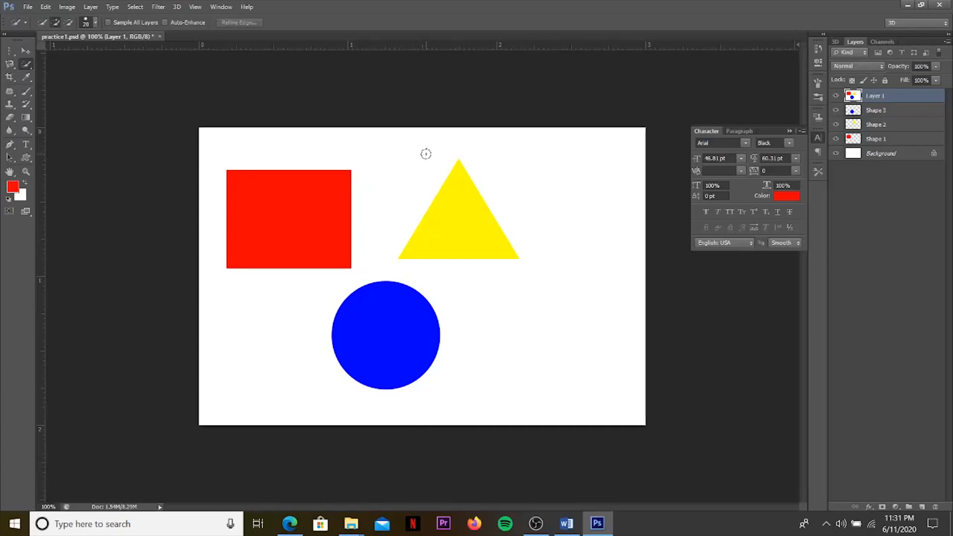
Select the white area around the three shapes with Quick Selection, try deleting it with the Background hidden, and step back.
mouse_move(419, 166)
mouse_down()
mouse_move(397, 192)
mouse_move(371, 272)
mouse_move(260, 325)
mouse_move(262, 361)
mouse_move(337, 385)
mouse_up()
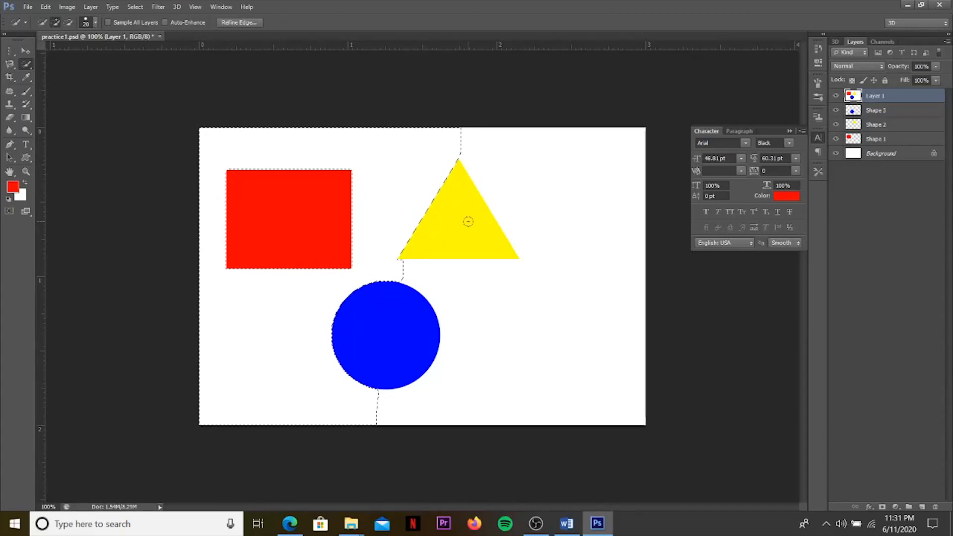
click(540, 164)
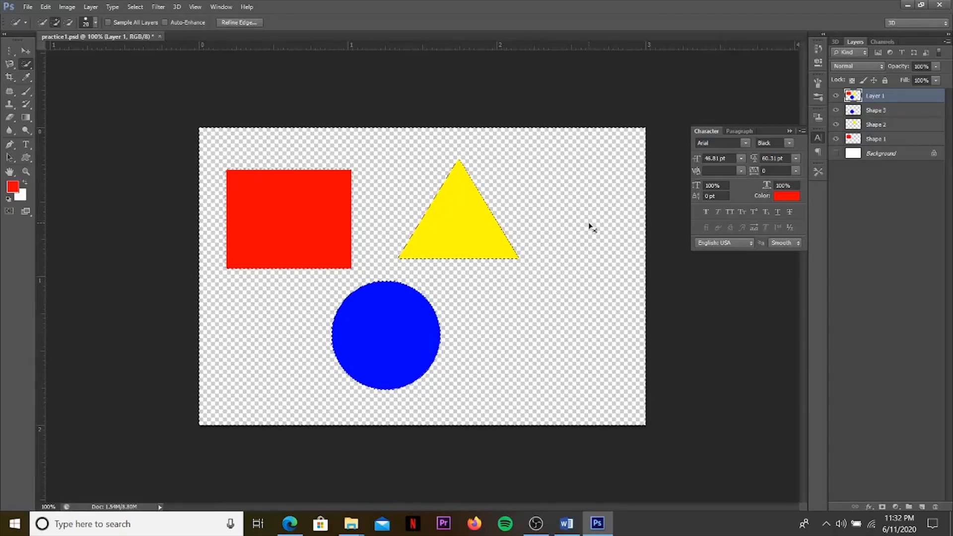
key(ctrl+BackSpace)
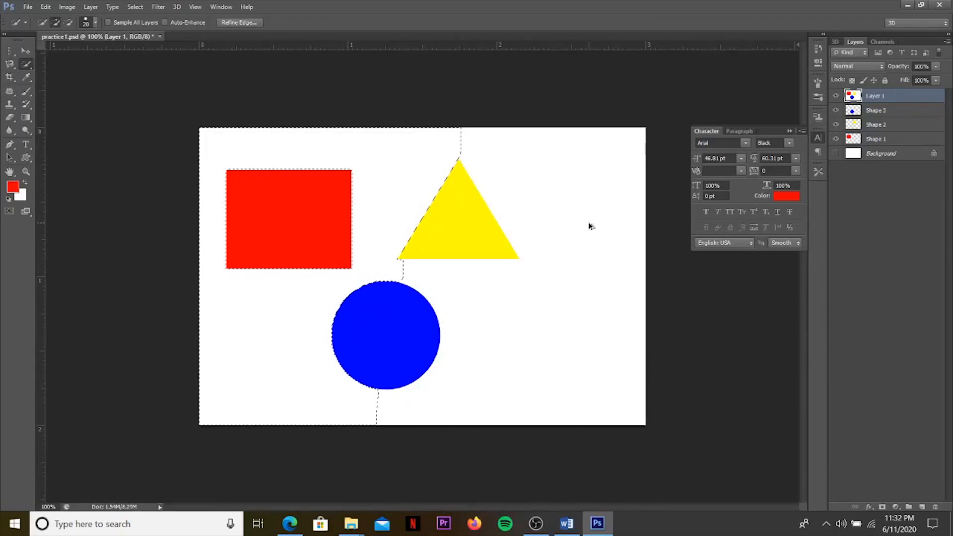
Clear the selection, delete the merged layer, and show the Background layer.
key(ctrl+d)
key(Delete)
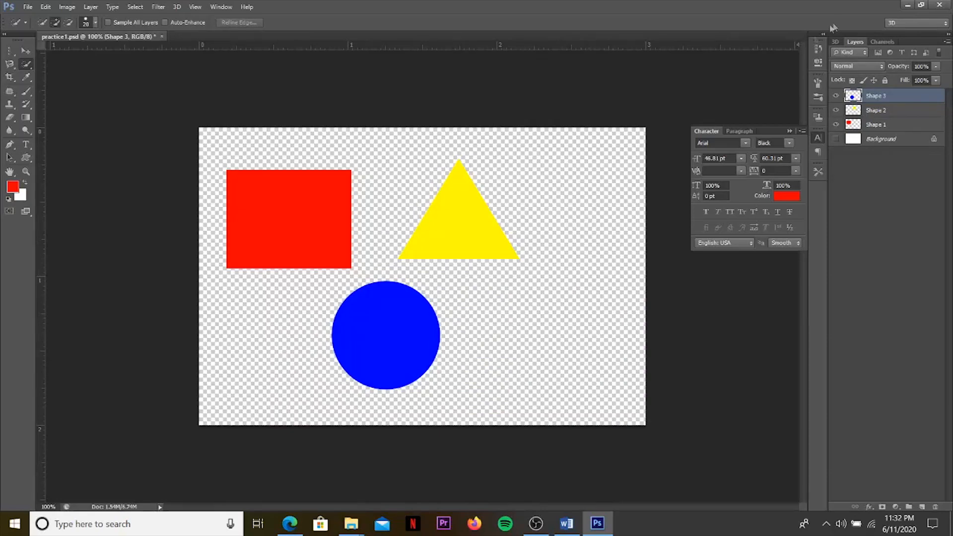
click(836, 140)
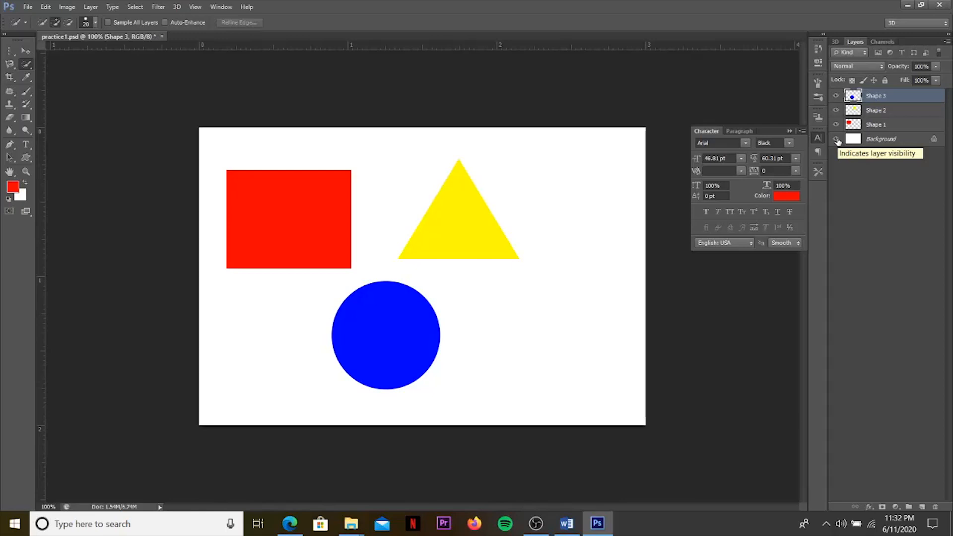
Try selecting the red rectangle with the Magic Wand tool while the Shape 3 layer is active.
right_click(27, 65)
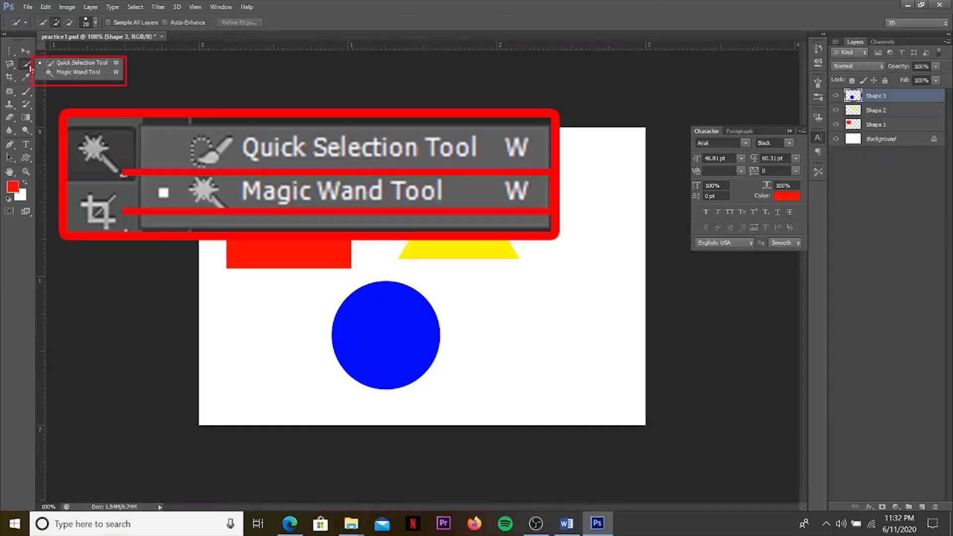
click(53, 75)
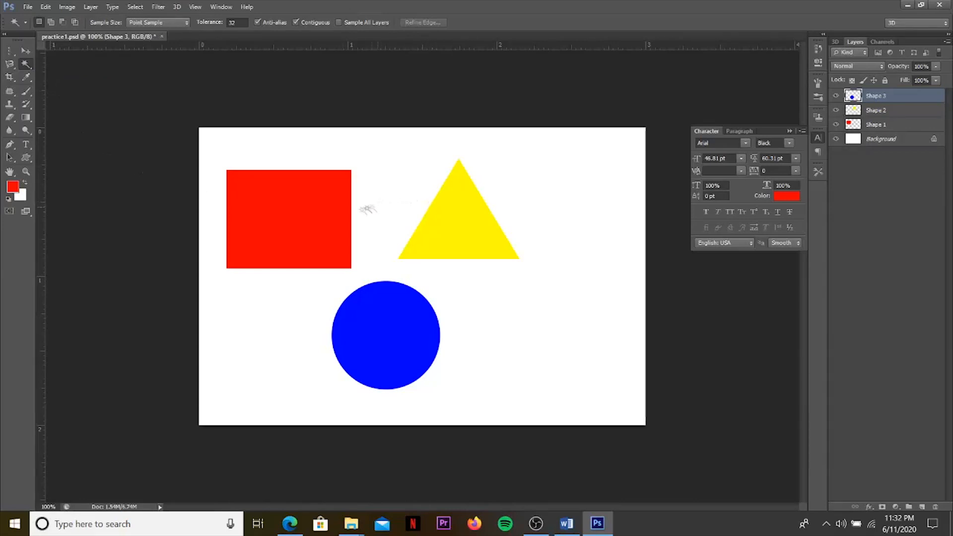
click(322, 220)
drag(318, 219, 316, 222)
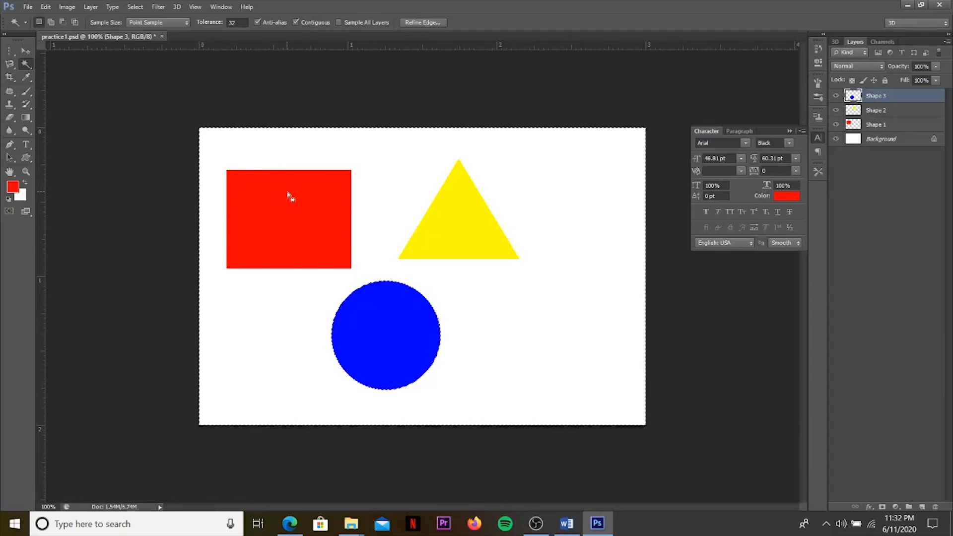
Stamp all visible layers into a new layer above Shape 3, and clear the selection.
right_click(26, 65)
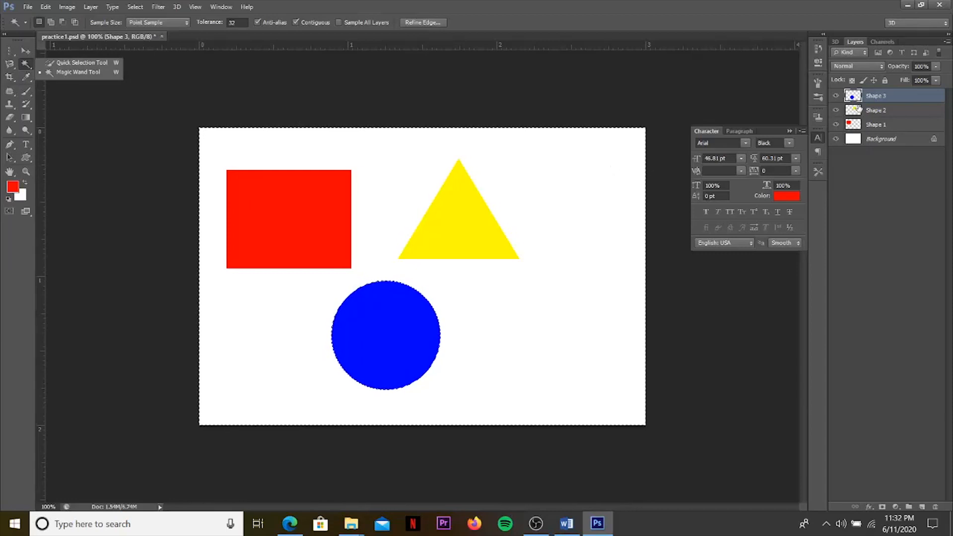
click(874, 140)
click(892, 98)
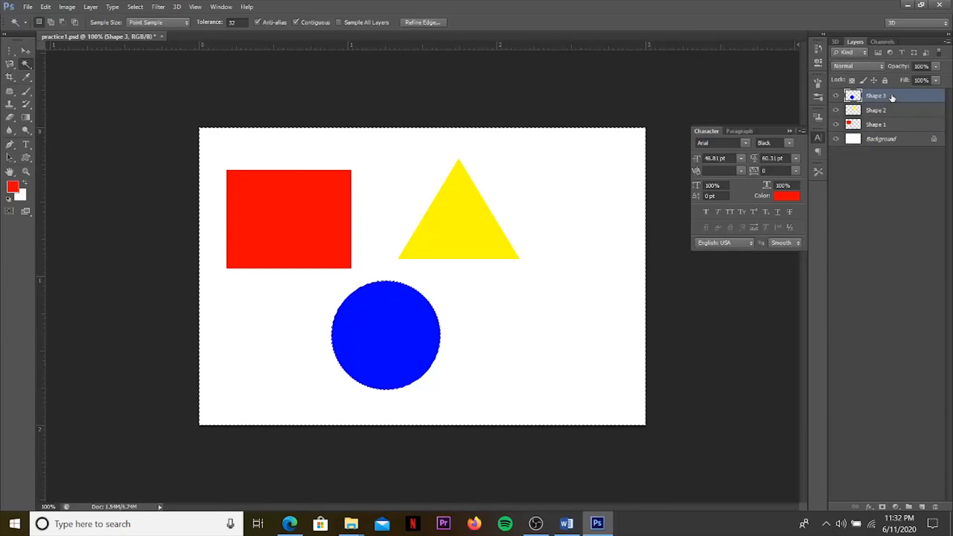
key(shift+ctrl+alt+e)
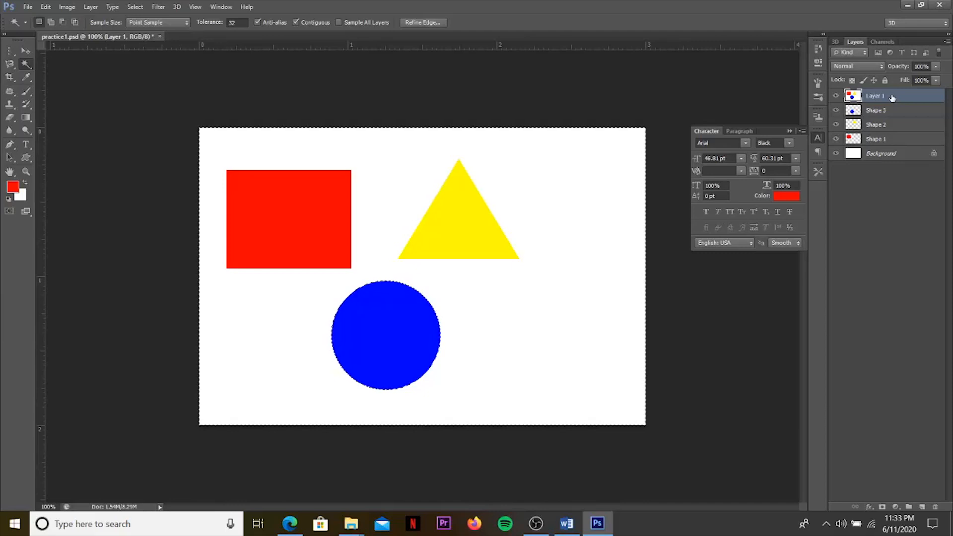
key(ctrl+d)
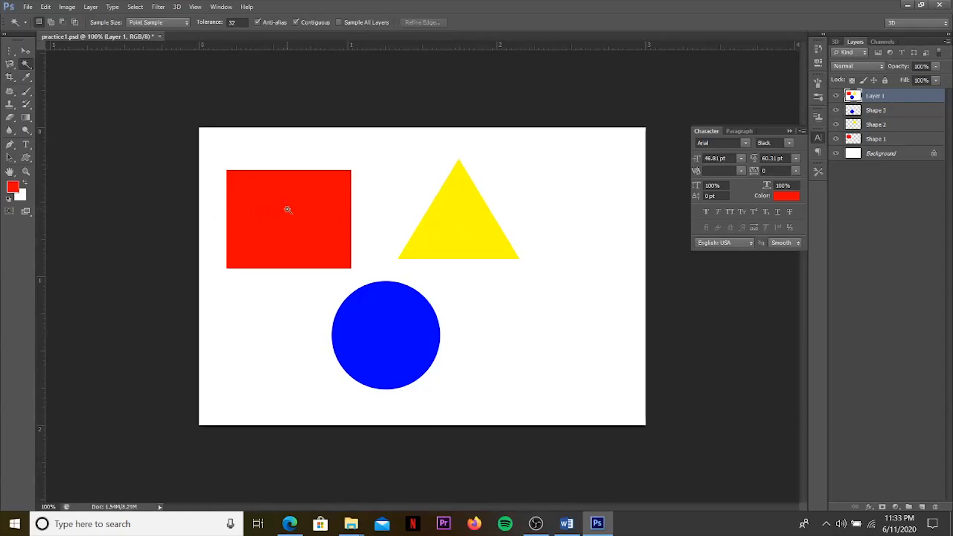
Select the red rectangle and the blue circle in turn with the Magic Wand tool on the merged layer, and deselect.
click(304, 222)
click(398, 347)
key(ctrl+d)
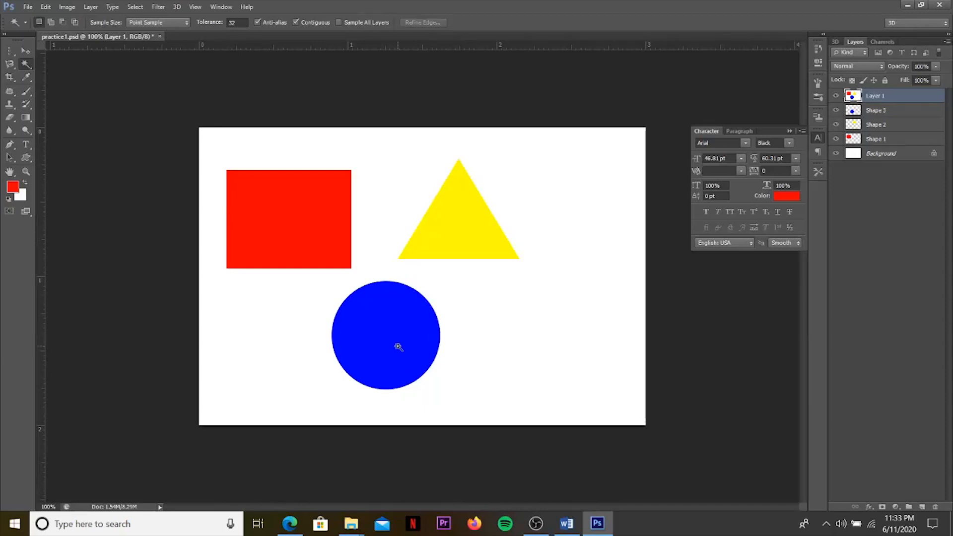